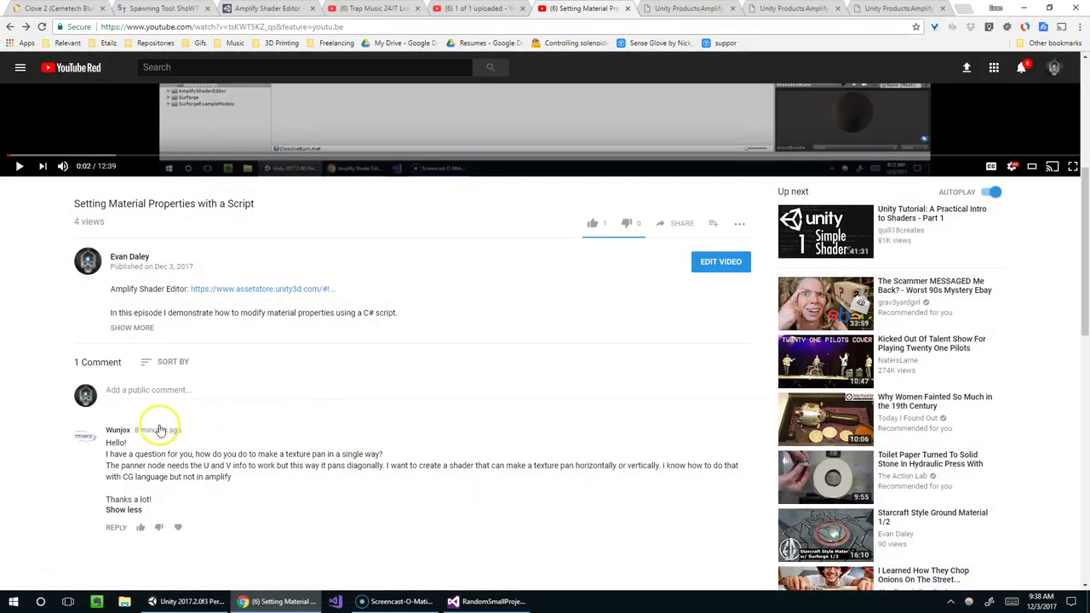
# Step: Switch to Unity and create an Amplify surface shader in the HorizontalPan folder
pyautogui.click(183, 602)
pyautogui.scroll(-3, 319, 309)
pyautogui.scroll(3, 335, 290)
pyautogui.moveTo(385, 250); pyautogui.dragTo(399, 238, button='middle')
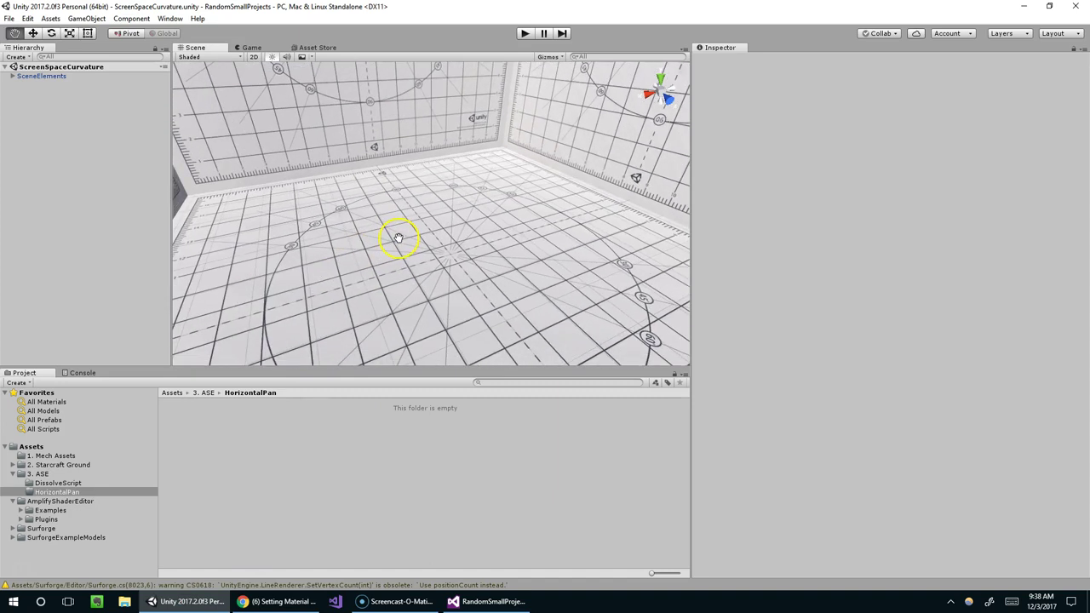
pyautogui.rightClick(185, 426)
pyautogui.moveTo(243, 201)
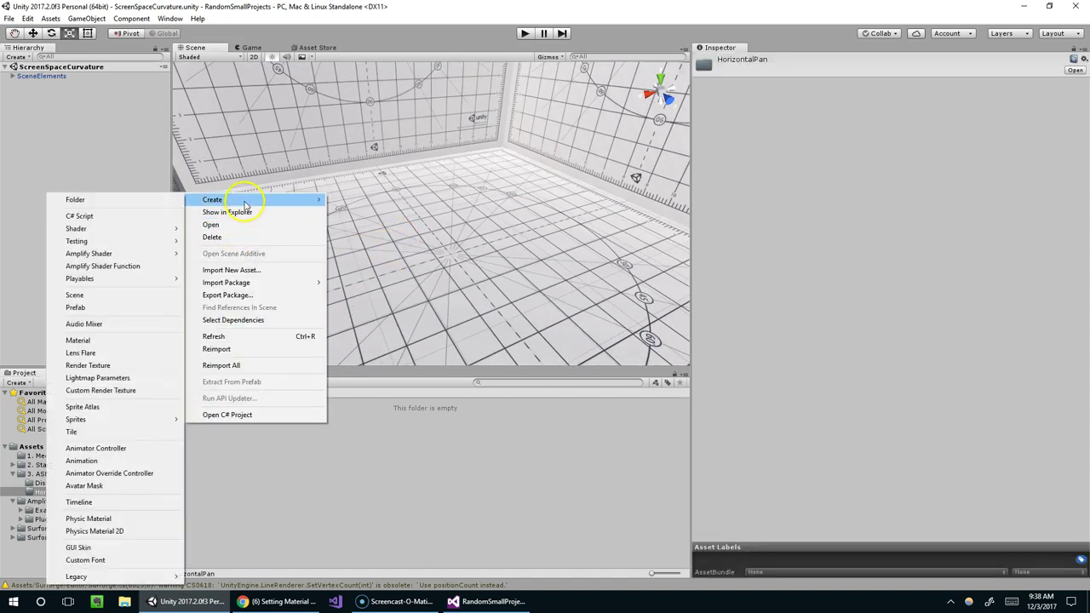
pyautogui.moveTo(128, 229)
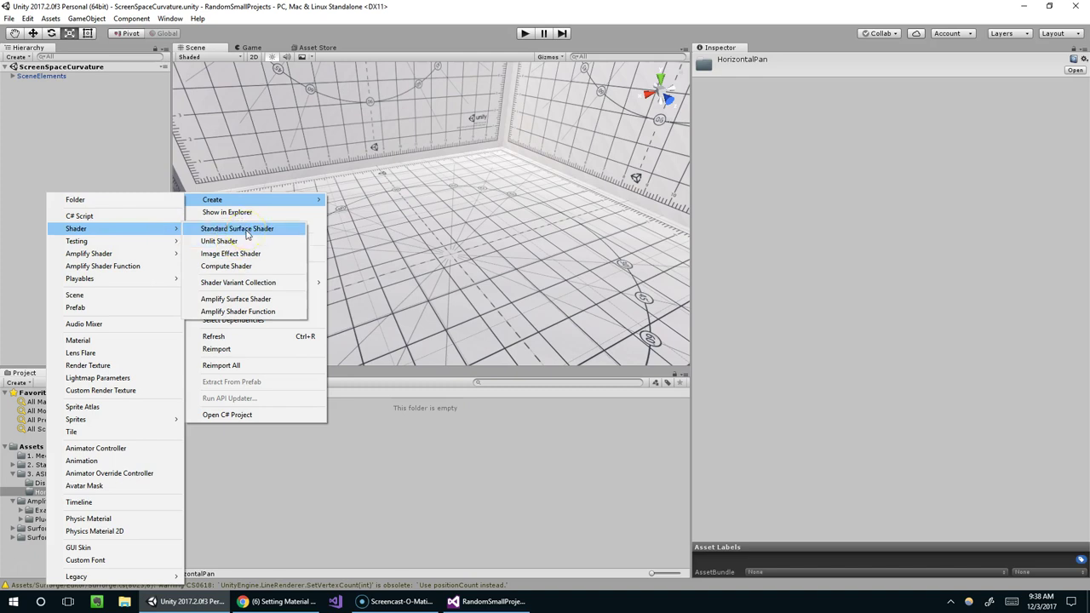
pyautogui.moveTo(127, 254)
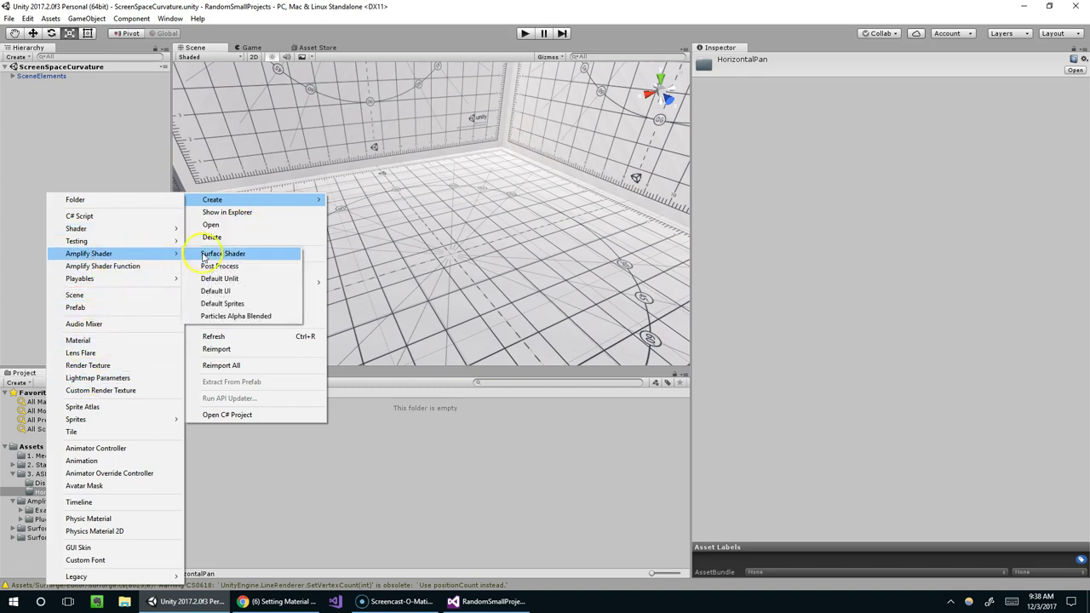
pyautogui.click(220, 254)
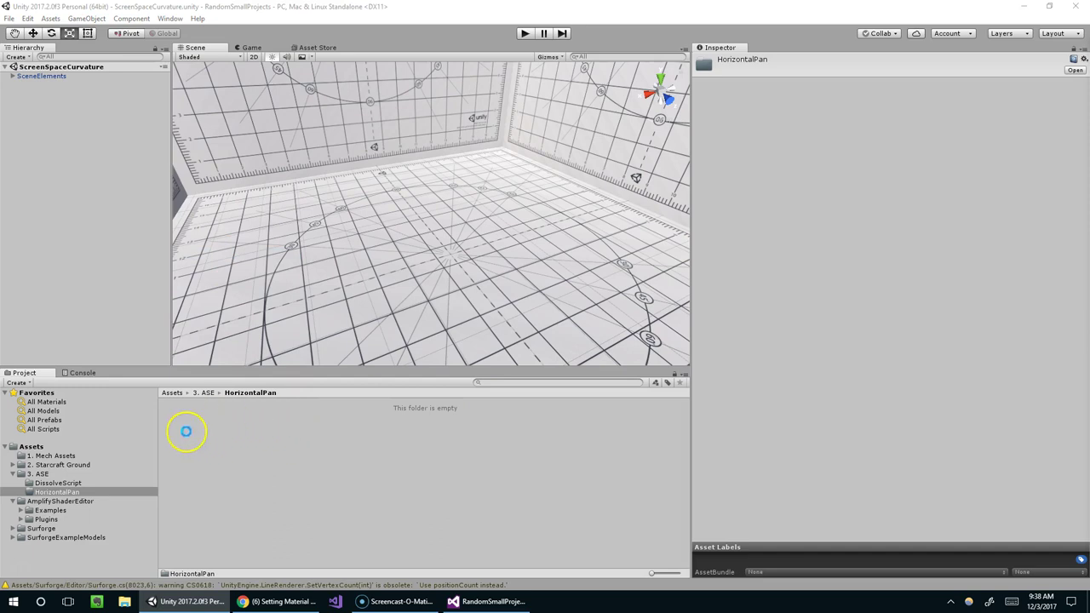
# Step: Name the new shader asset HorizontalPan and open it in the shader editor
pyautogui.moveTo(223, 421); pyautogui.dragTo(68, 494)
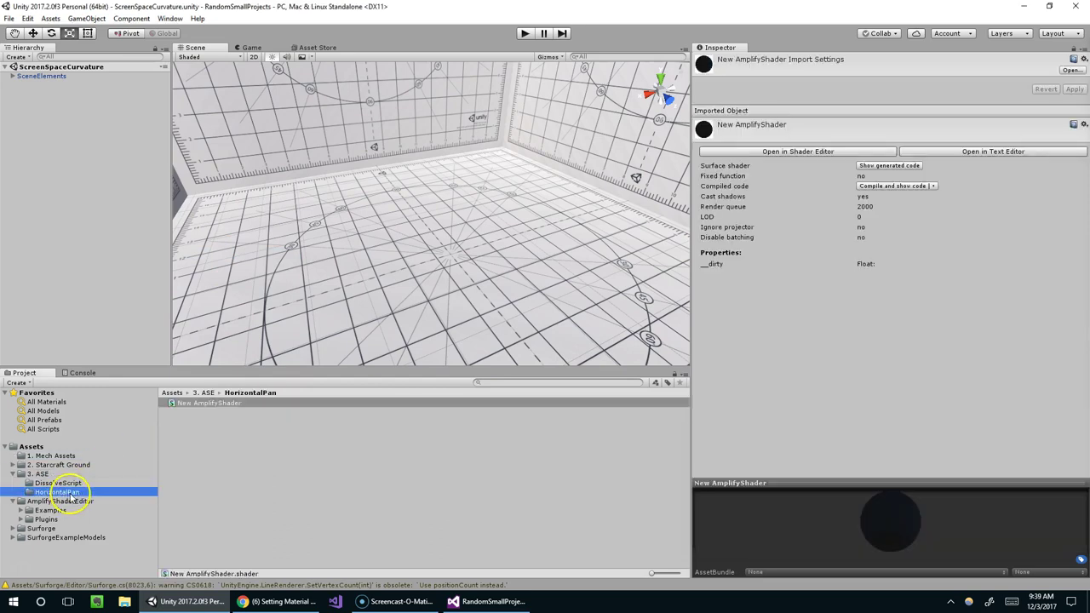
pyautogui.click(206, 403)
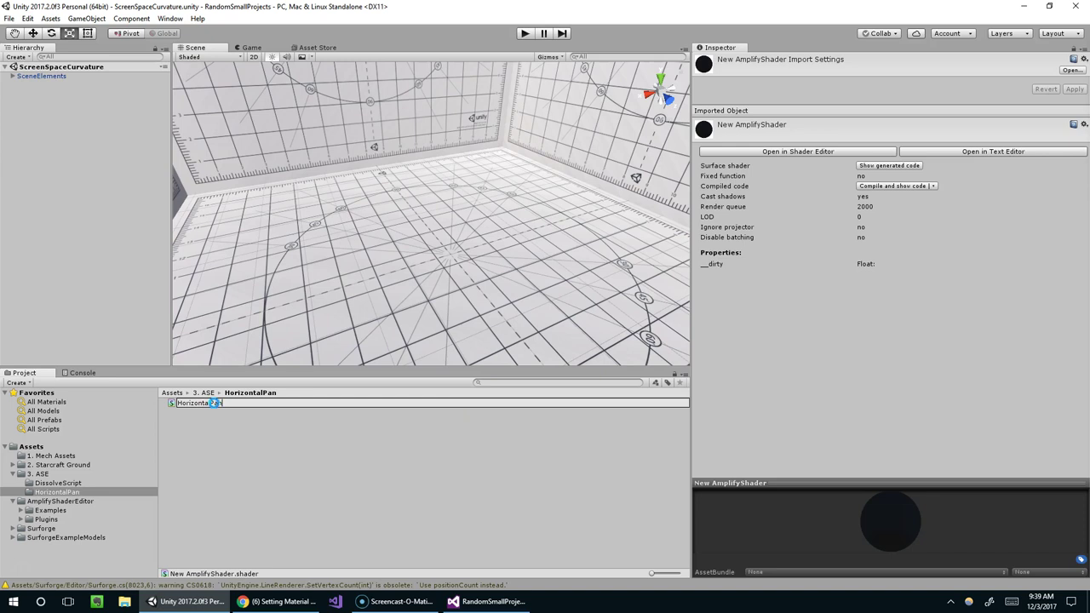
pyautogui.write('HorizontalPan')
pyautogui.press('Return')
pyautogui.press('Return')
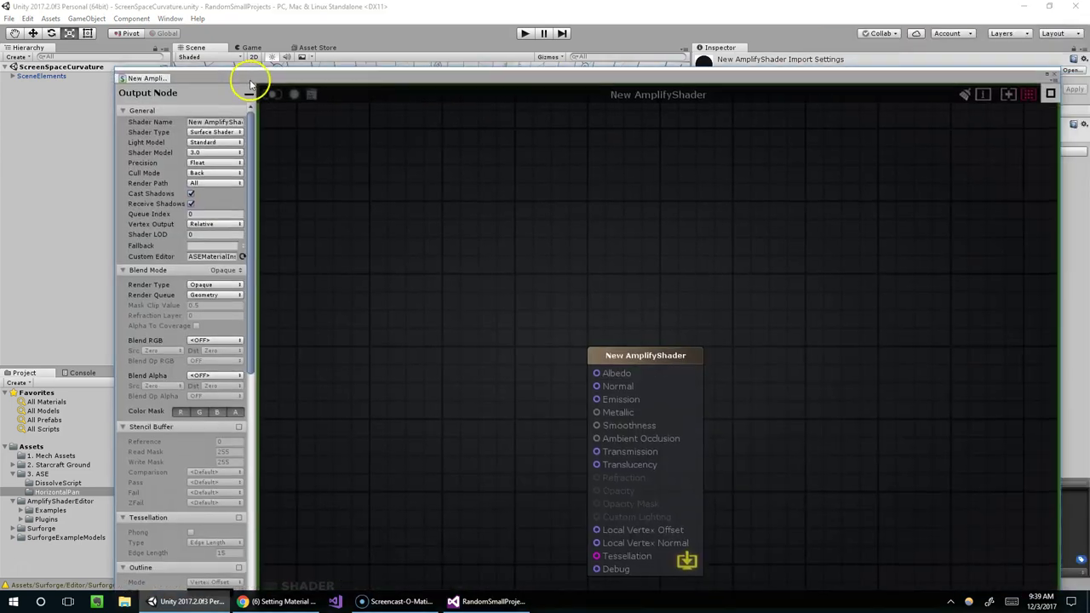
# Step: Set the shader's name property to HorizontalPan under the author's name as category, and apply the shader
pyautogui.write('Evan')
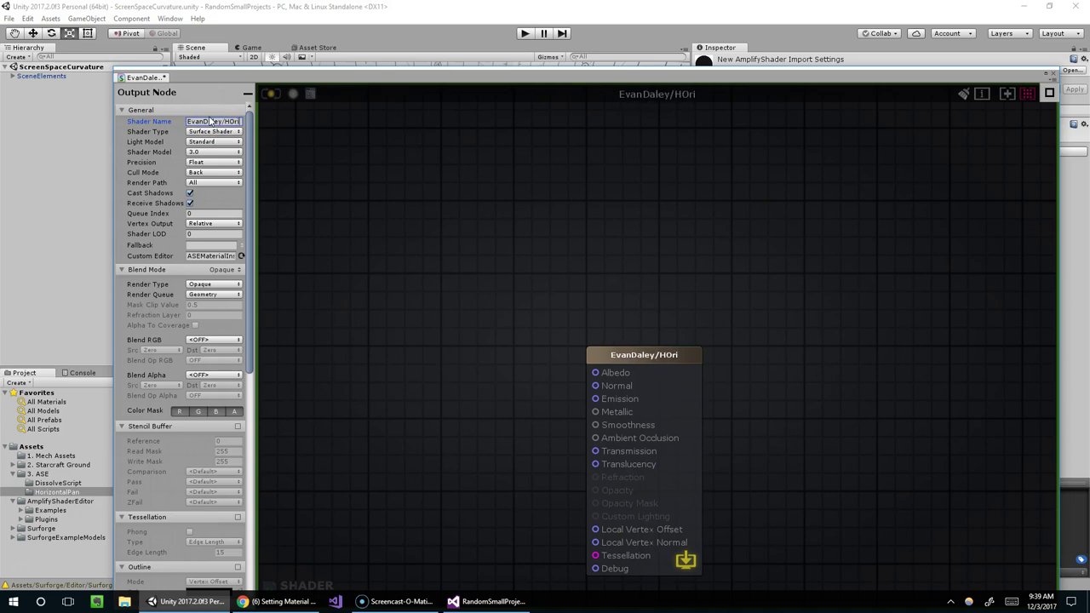
pyautogui.write('Daley/HorizontalPan')
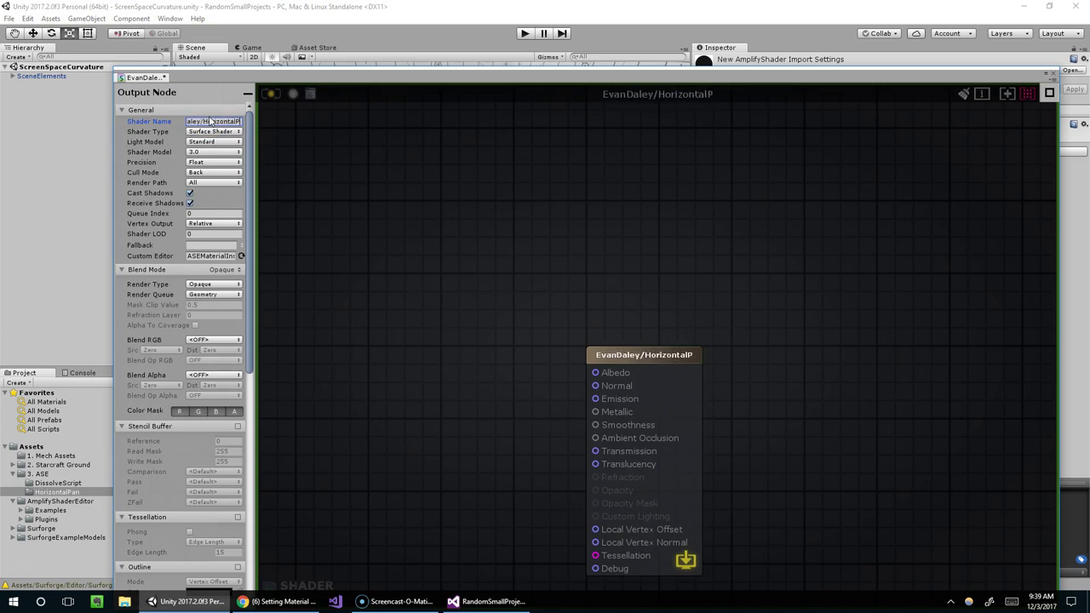
pyautogui.click(272, 93)
pyautogui.moveTo(303, 74); pyautogui.dragTo(1089, 69)
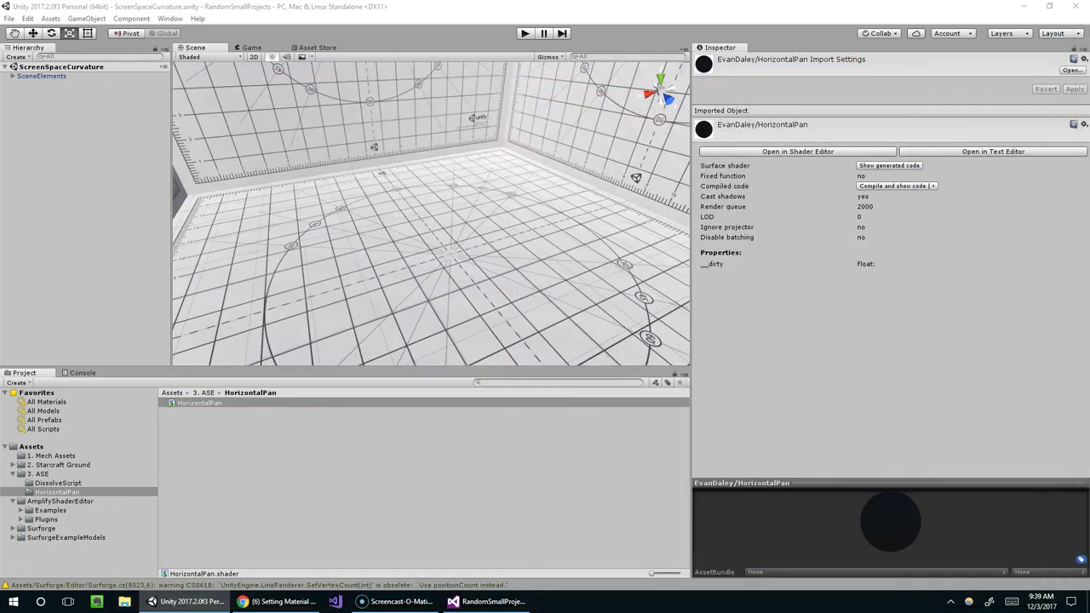
# Step: Create a material named HorizontalPan in the same folder and assign it the custom HorizontalPan shader
pyautogui.click(232, 417)
pyautogui.rightClick(233, 417)
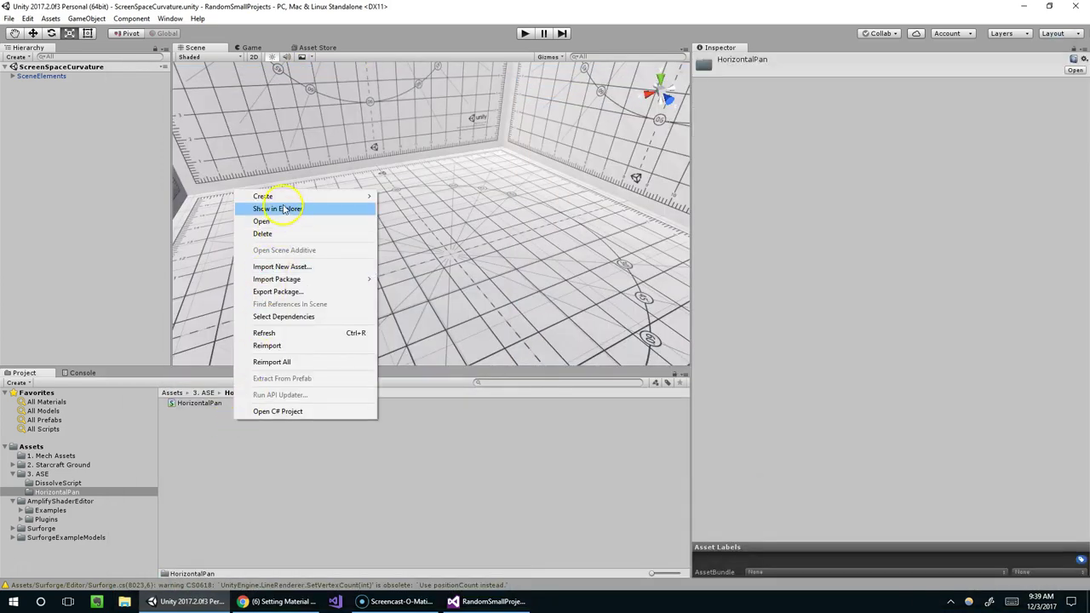
pyautogui.moveTo(283, 201)
pyautogui.click(225, 337)
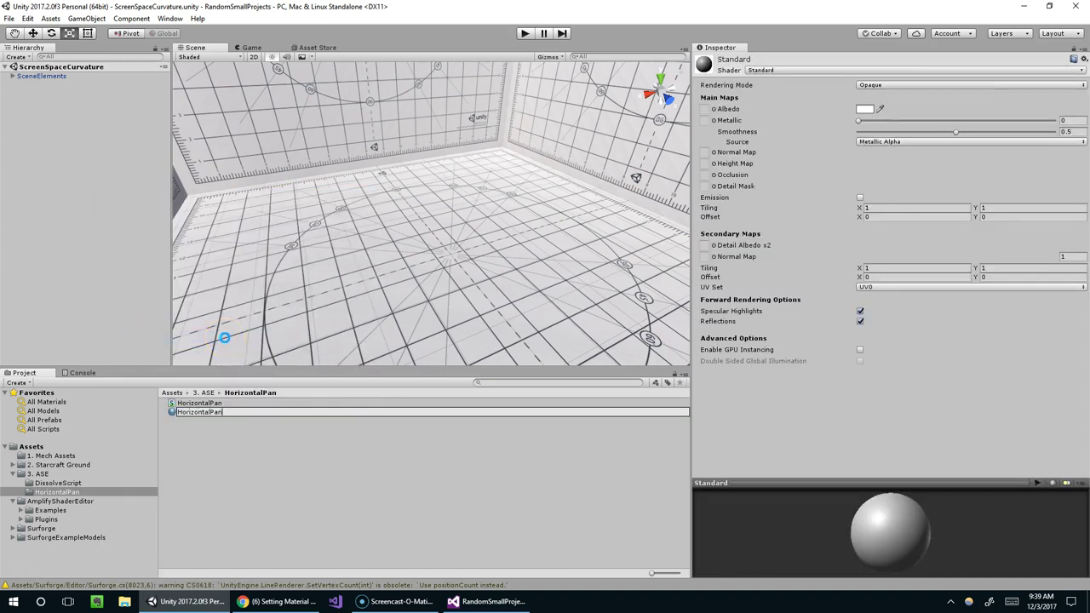
pyautogui.write('HorizontalPan')
pyautogui.press('Return')
pyautogui.click(843, 71)
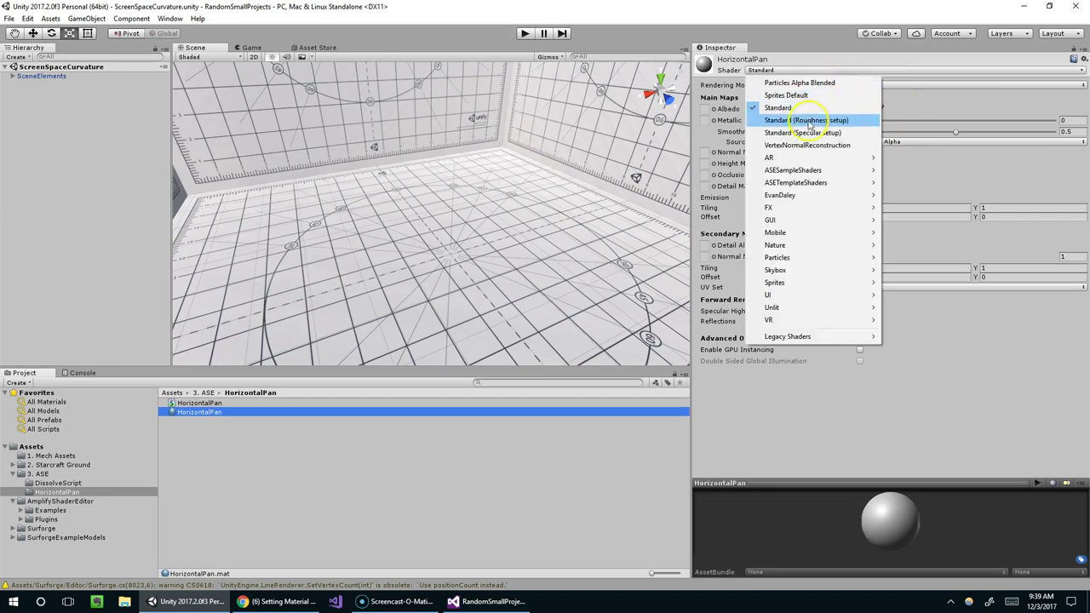
pyautogui.click(700, 195)
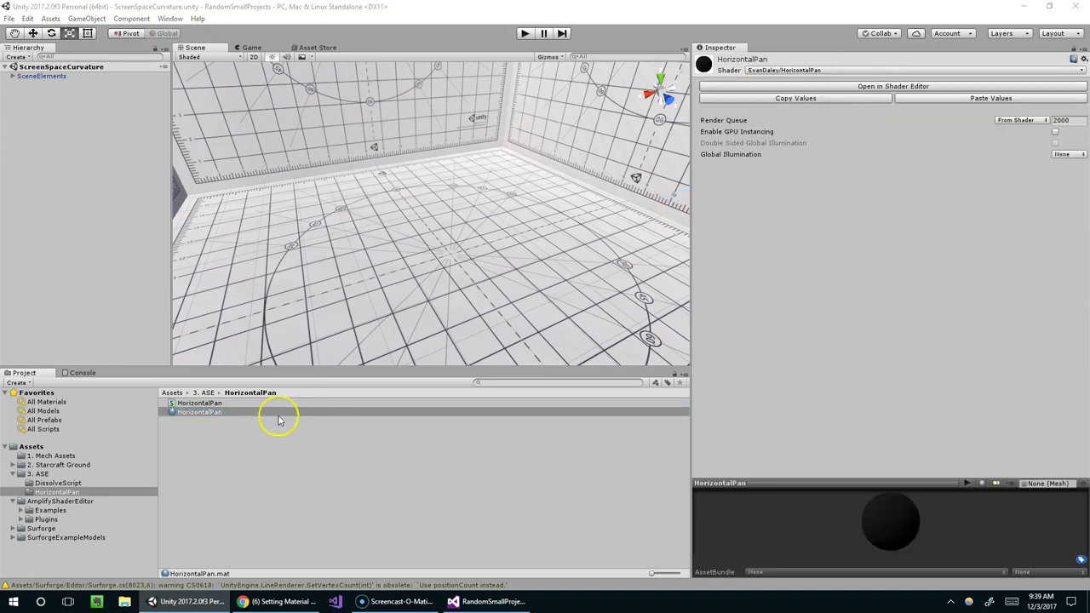
# Step: Add a 3D plane object to the scene
pyautogui.click(79, 19)
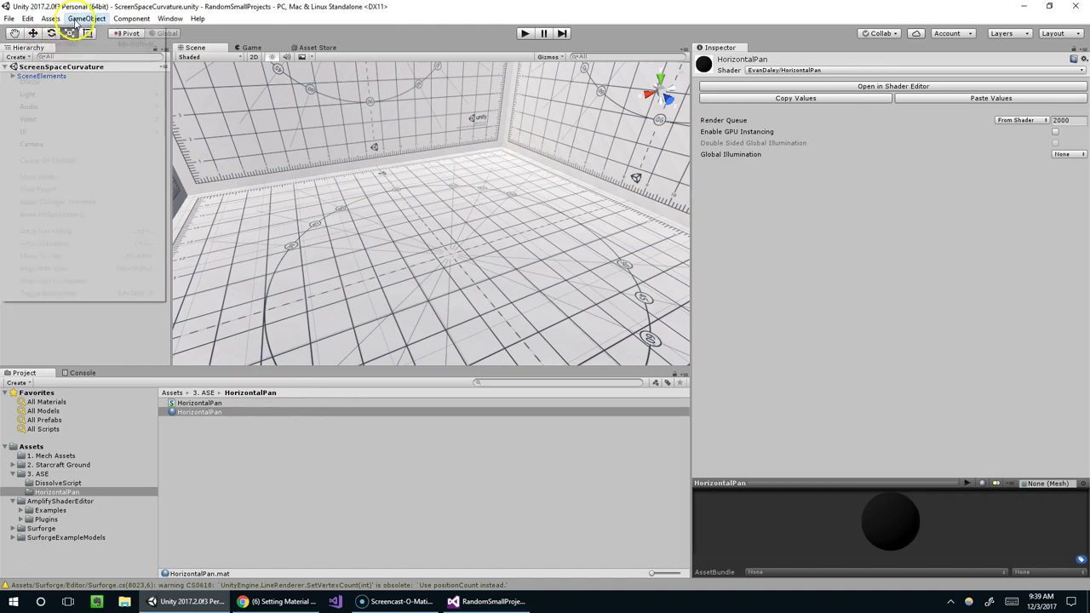
pyautogui.moveTo(77, 56)
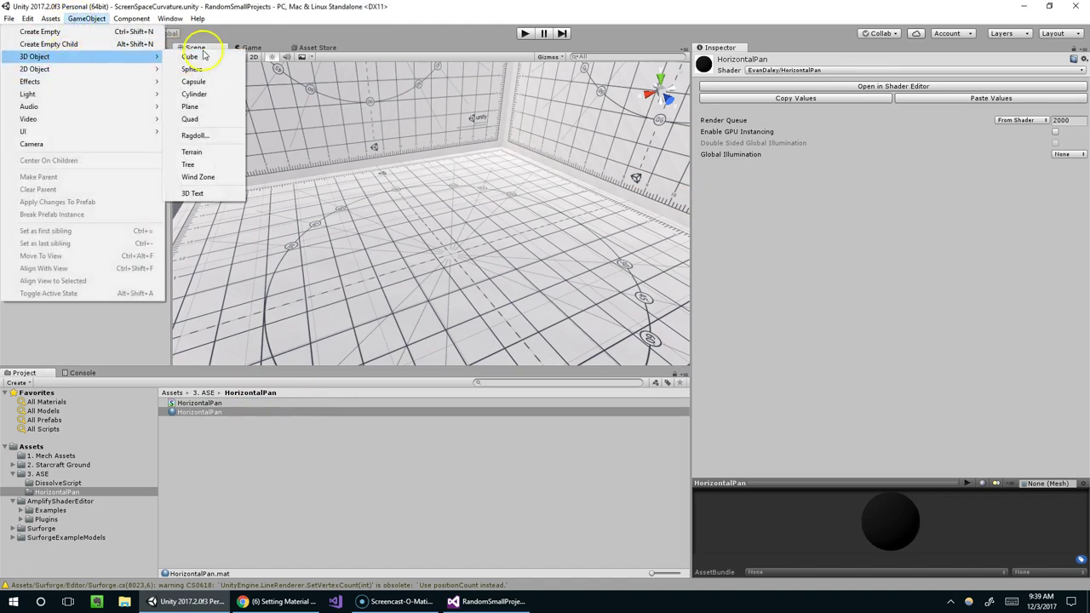
pyautogui.click(205, 107)
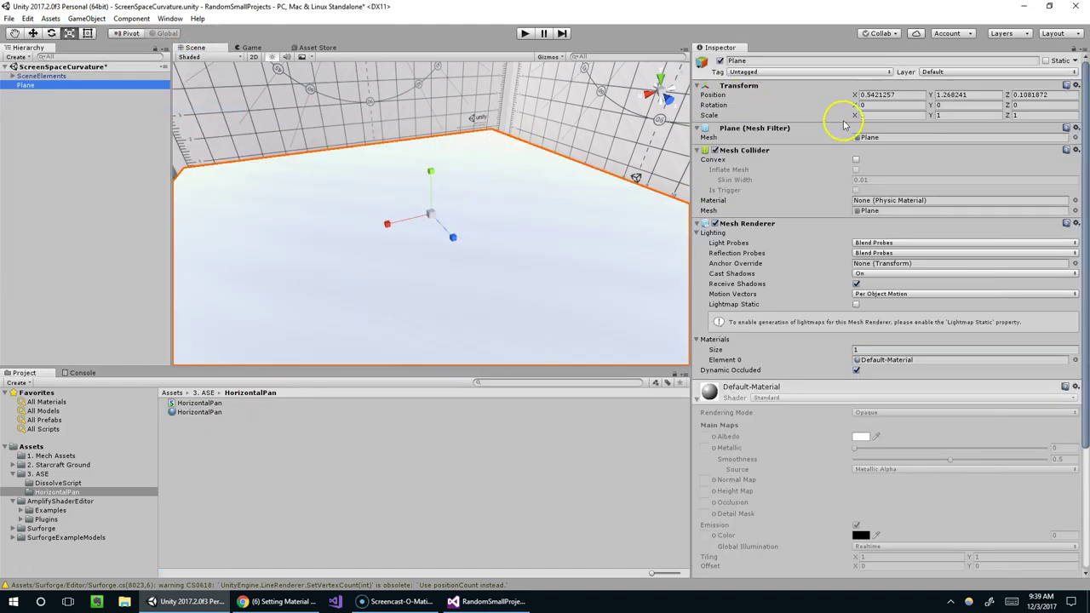
# Step: Scale the plane to 0.3 on X, Y and Z and apply the HorizontalPan material to it
pyautogui.click(877, 115)
pyautogui.write('0.3')
pyautogui.press('Tab')
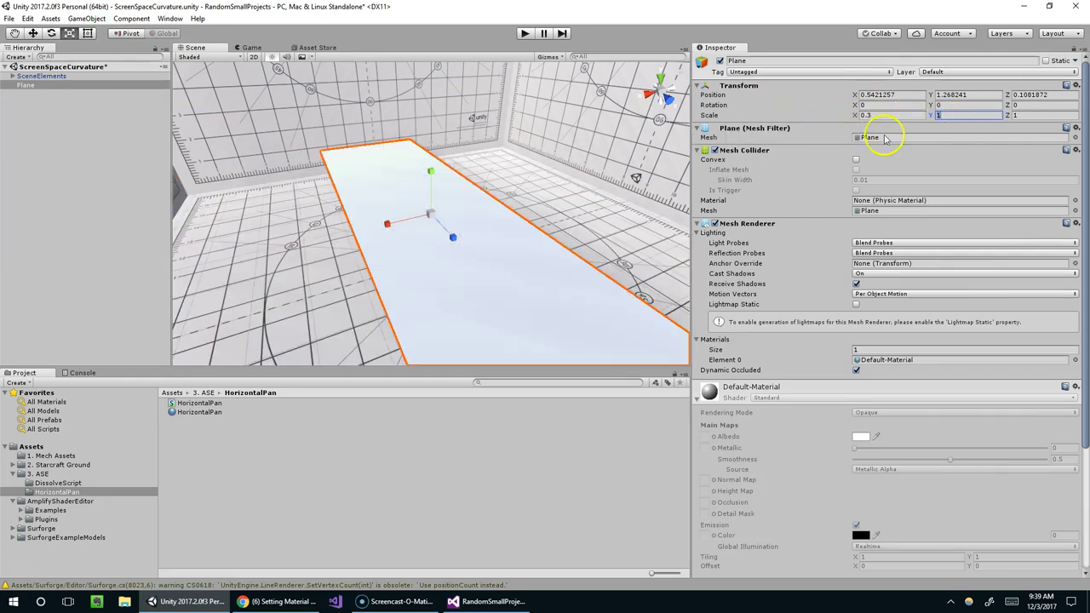
pyautogui.write('0.3')
pyautogui.press('Tab')
pyautogui.write('0.3')
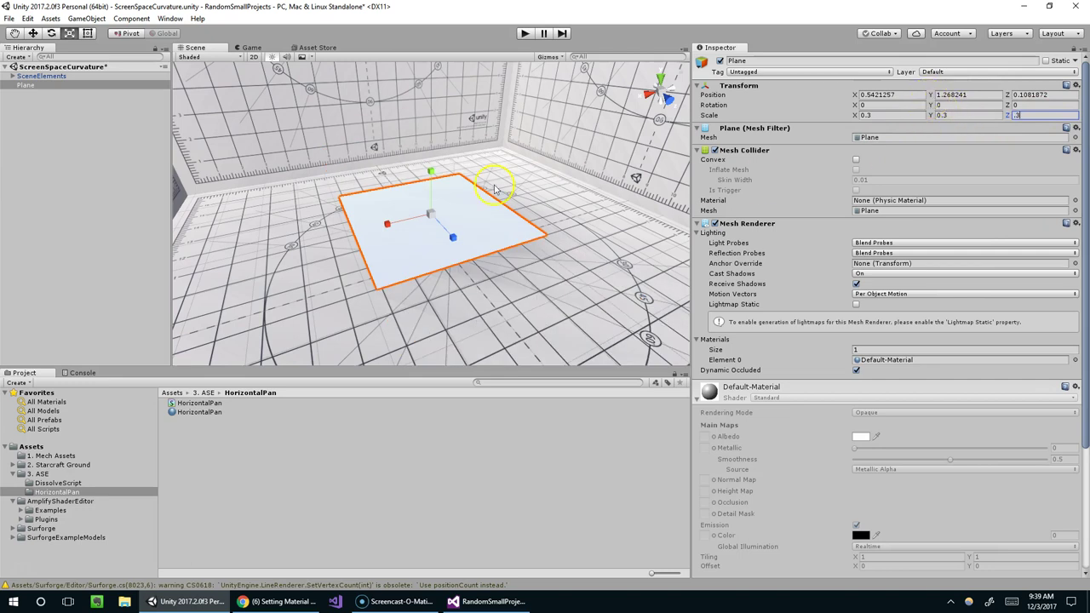
pyautogui.moveTo(185, 414); pyautogui.dragTo(401, 243)
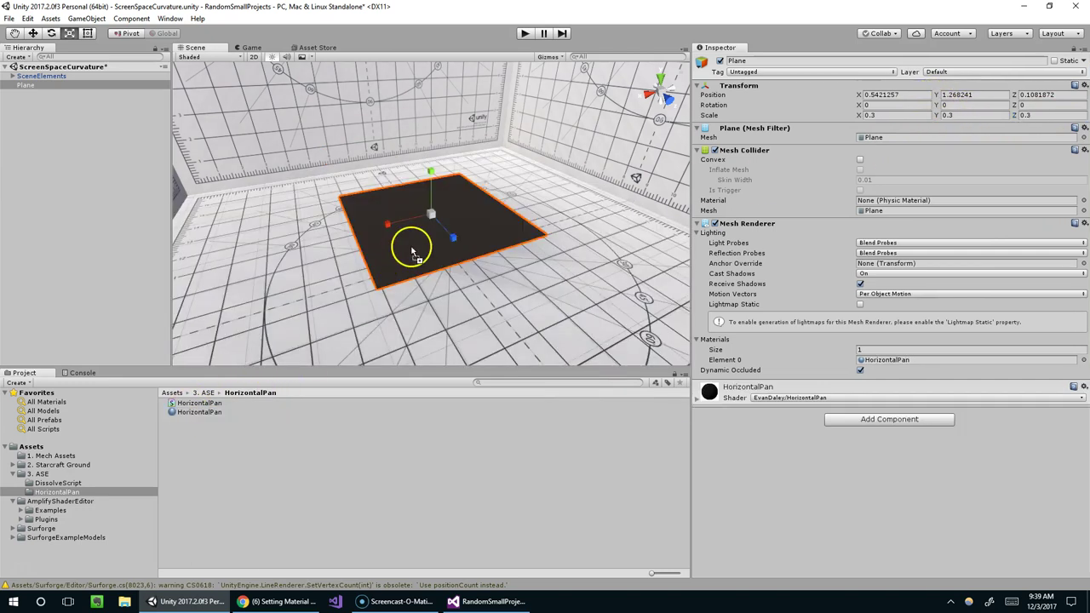
# Step: Bring back the shader graph and add a Panner node well to the left of the output node
pyautogui.moveTo(1089, 64); pyautogui.dragTo(359, 41)
pyautogui.moveTo(602, 223); pyautogui.dragTo(610, 219, button='middle')
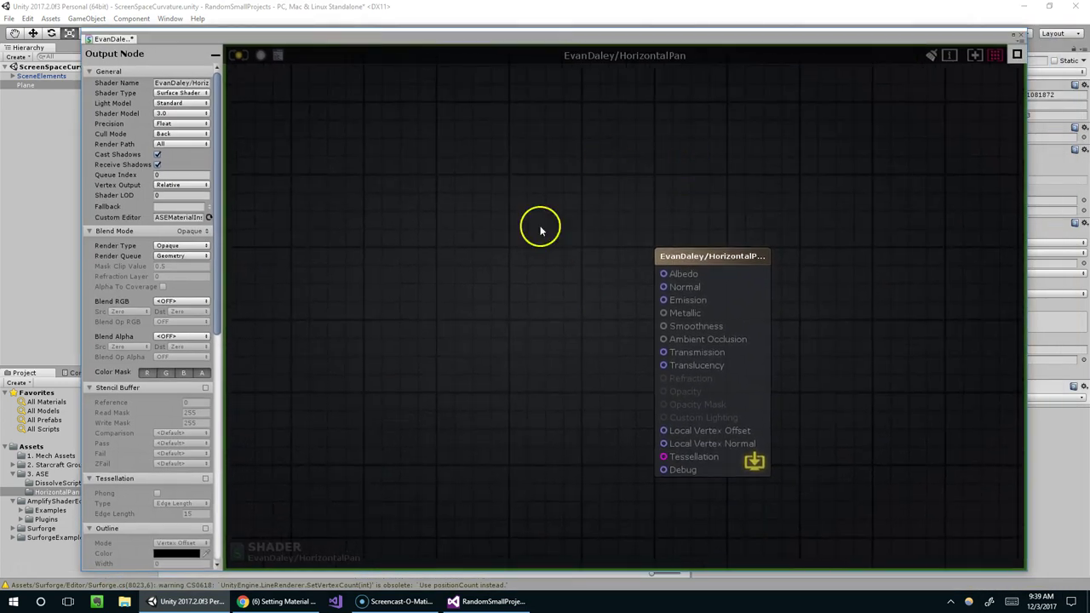
pyautogui.rightClick(518, 303)
pyautogui.write('pann')
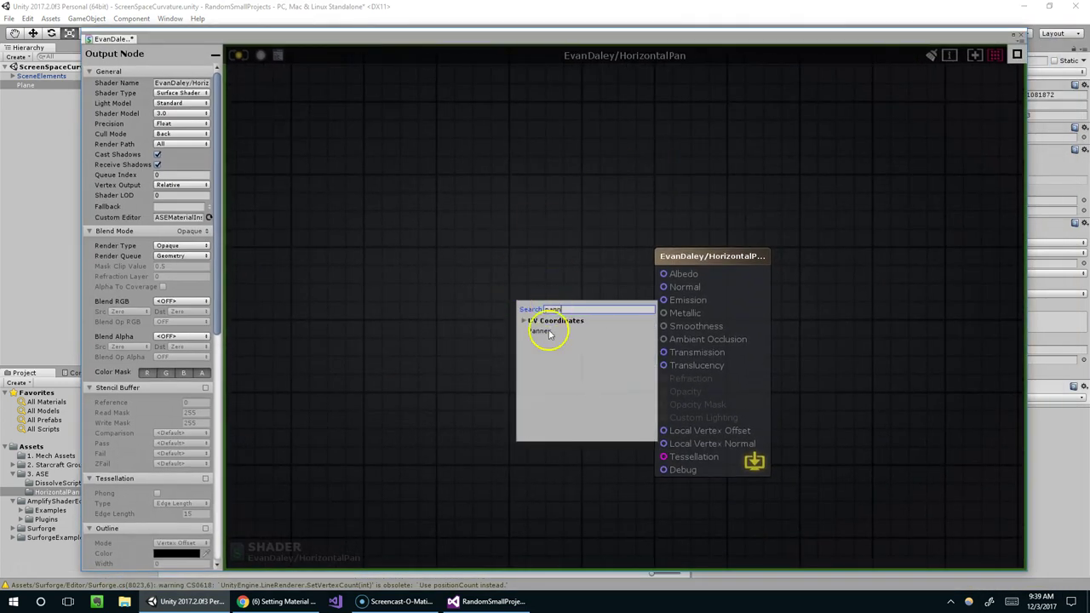
pyautogui.click(549, 334)
pyautogui.moveTo(558, 306); pyautogui.dragTo(332, 241)
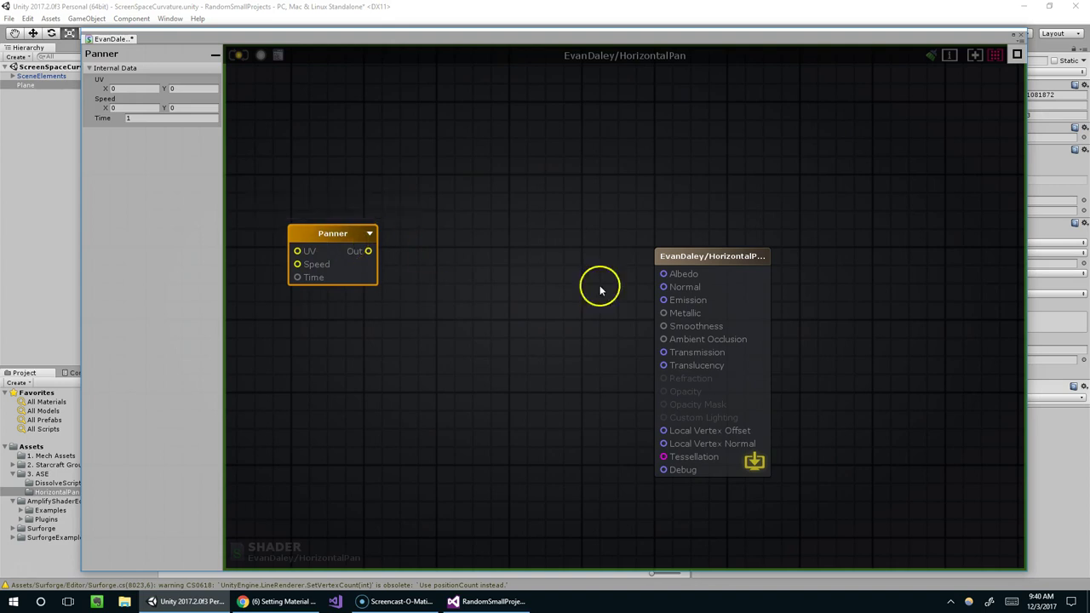
pyautogui.click(555, 298)
pyautogui.rightClick(554, 297)
pyautogui.click(540, 292)
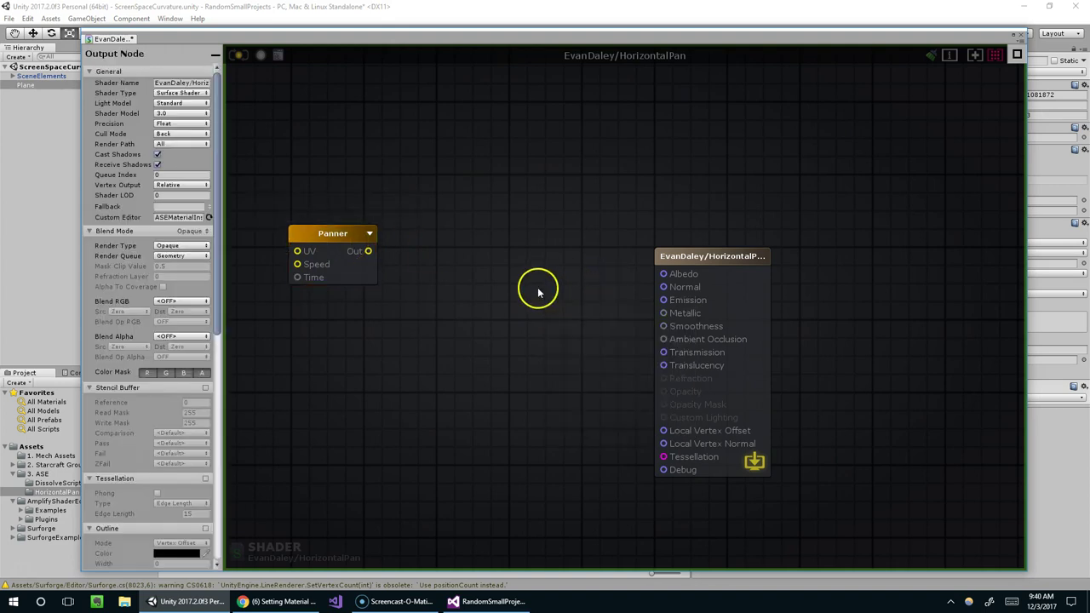
pyautogui.rightClick(538, 292)
pyautogui.press('BackSpace')
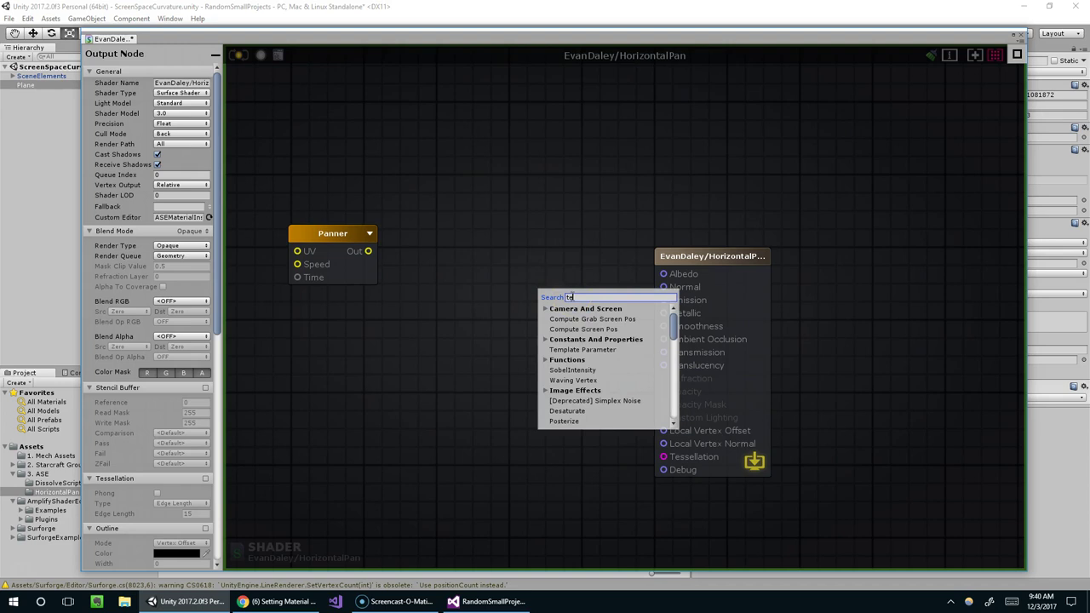
pyautogui.press('Escape')
# Step: Add a Texture Sample node and place it between the Panner node and the output node
pyautogui.press('t')
pyautogui.click(545, 302)
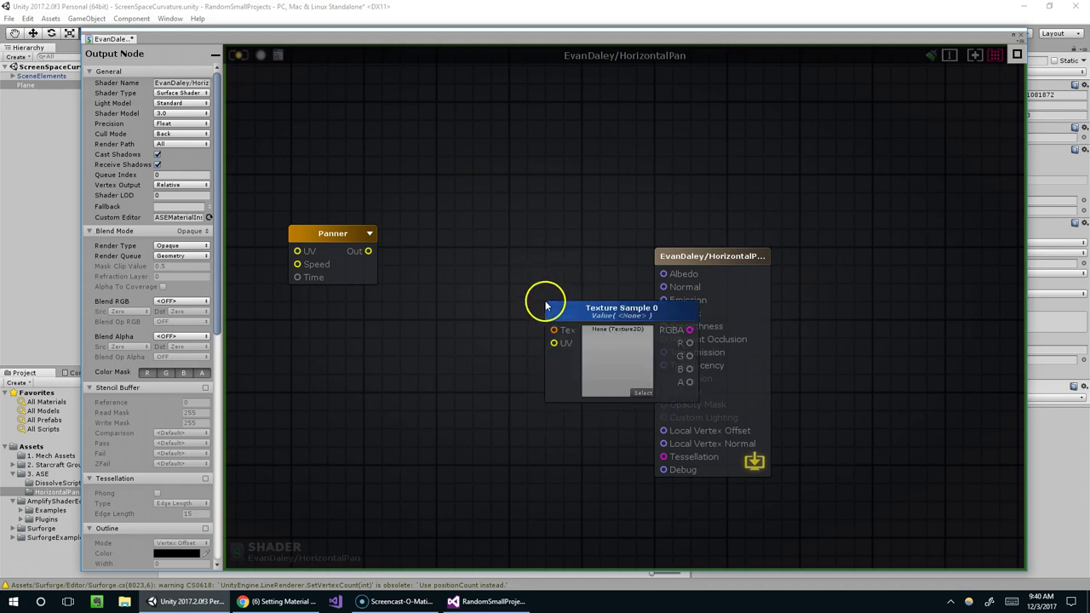
pyautogui.moveTo(596, 313); pyautogui.dragTo(480, 298)
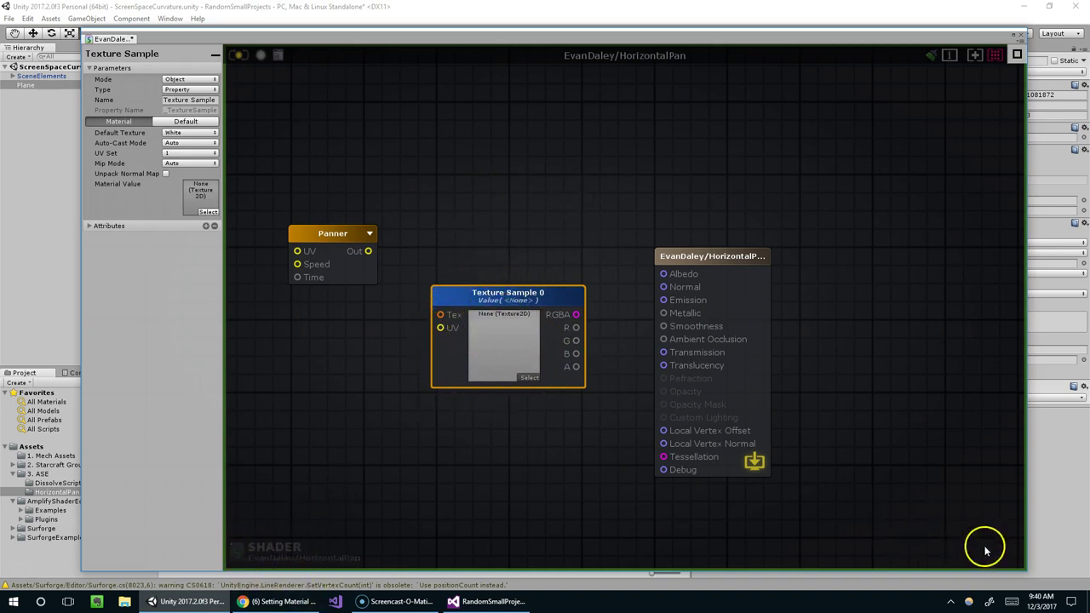
# Step: Save the shader graph and reopen it through the HorizontalPan material
pyautogui.moveTo(642, 35); pyautogui.dragTo(651, 36)
pyautogui.click(646, 159)
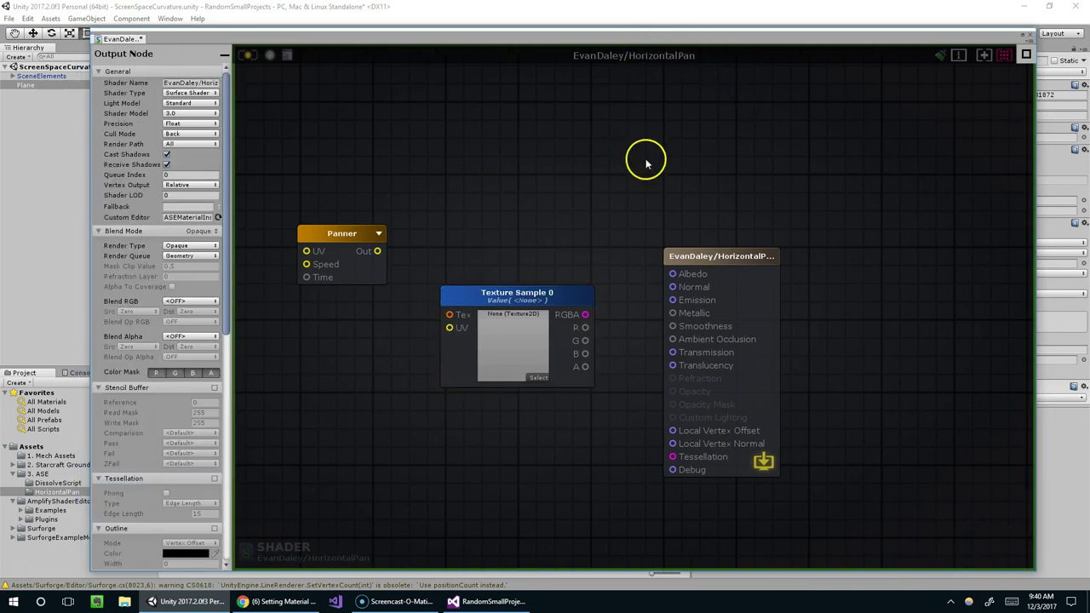
pyautogui.click(242, 54)
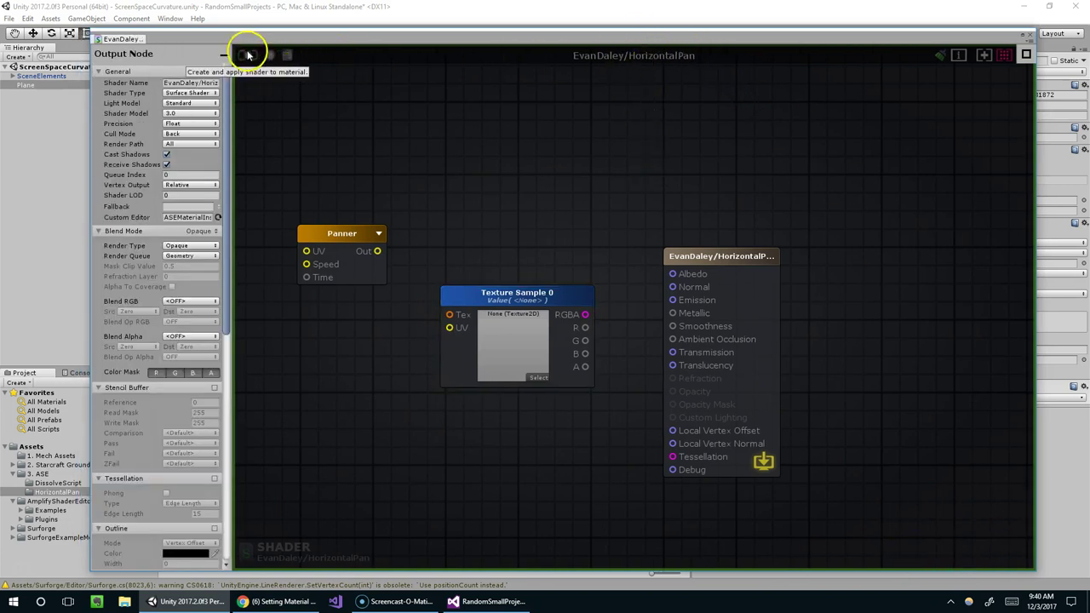
pyautogui.moveTo(135, 41); pyautogui.dragTo(238, 80)
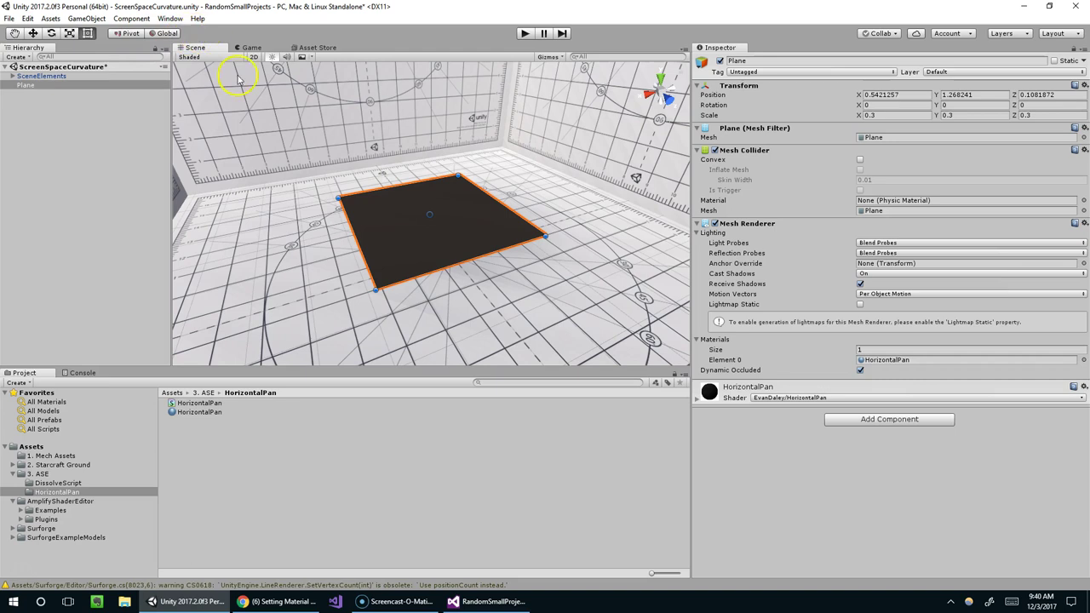
pyautogui.doubleClick(195, 413)
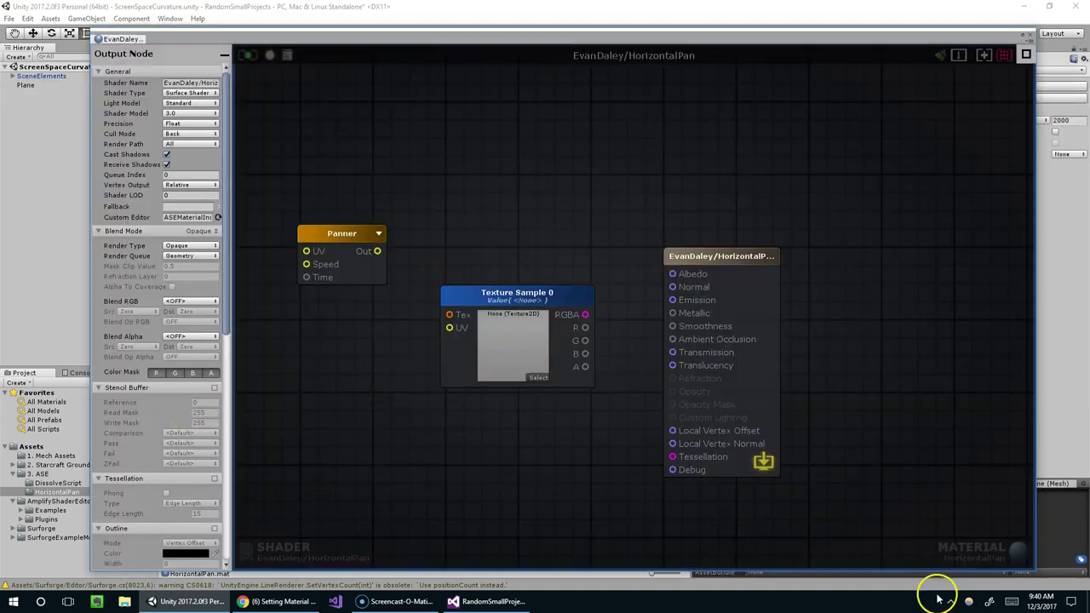
# Step: Assign the arrow_02 texture to the Texture Sample node
pyautogui.click(537, 378)
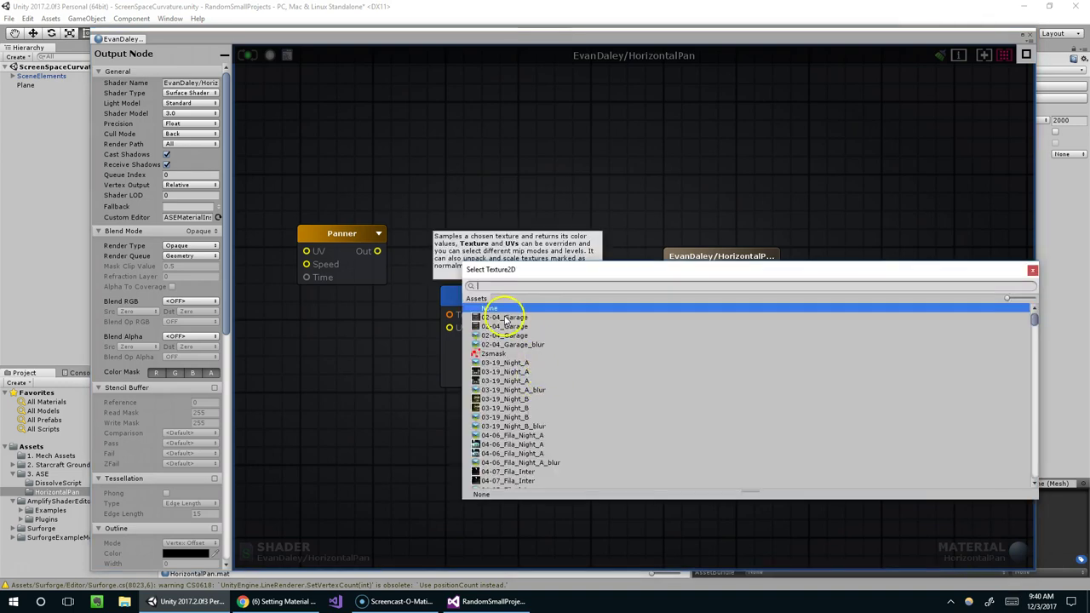
pyautogui.write('aro')
pyautogui.press('BackSpace')
pyautogui.write('rr')
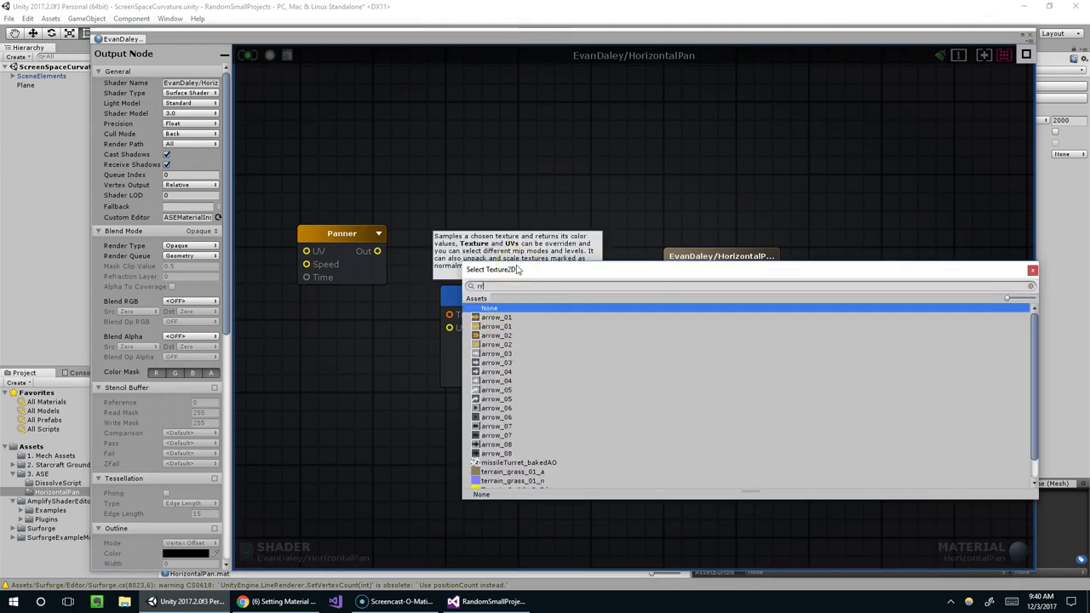
pyautogui.press('BackSpace')
pyautogui.press('BackSpace')
pyautogui.press('BackSpace')
pyautogui.write('rrr')
pyautogui.press('Down')
pyautogui.press('Down')
pyautogui.press('Down')
pyautogui.press('Down')
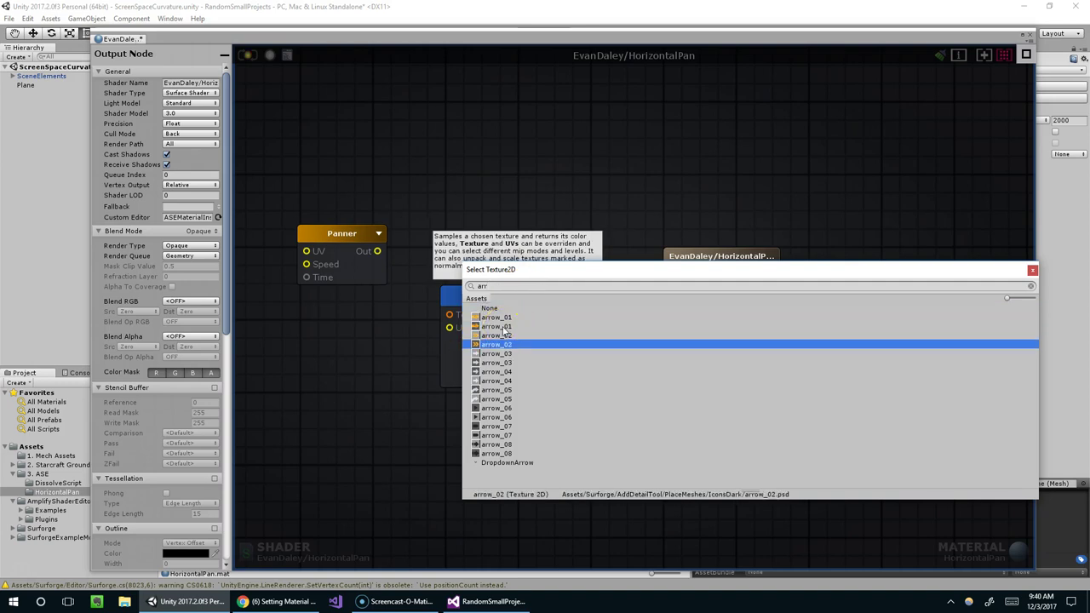
pyautogui.press('Return')
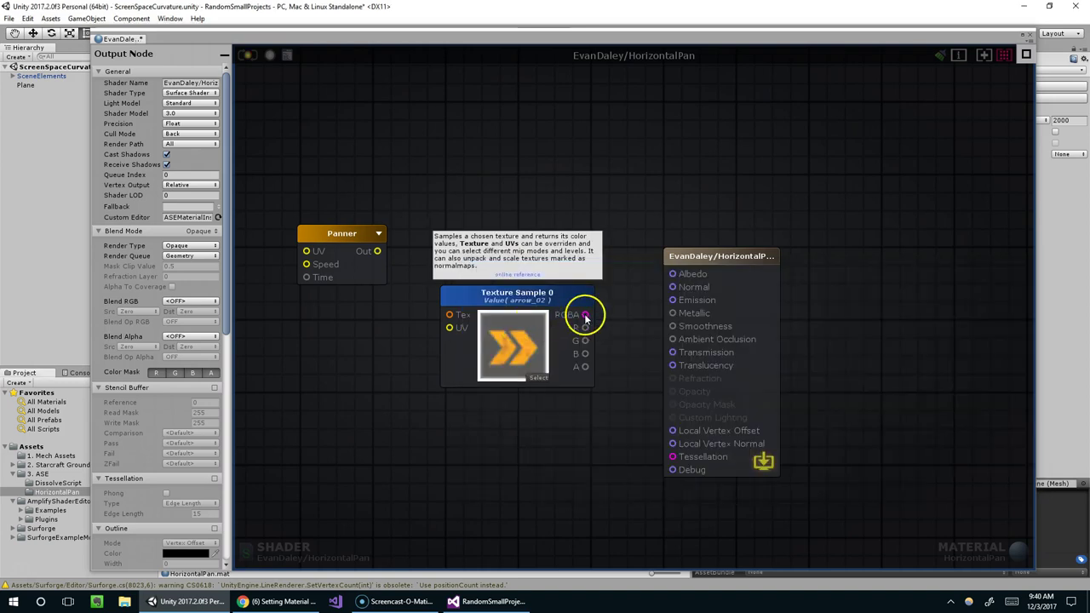
# Step: Connect the Texture Sample's RGBA output to the Albedo input and update the shader to check it on the plane
pyautogui.moveTo(584, 315); pyautogui.dragTo(670, 276)
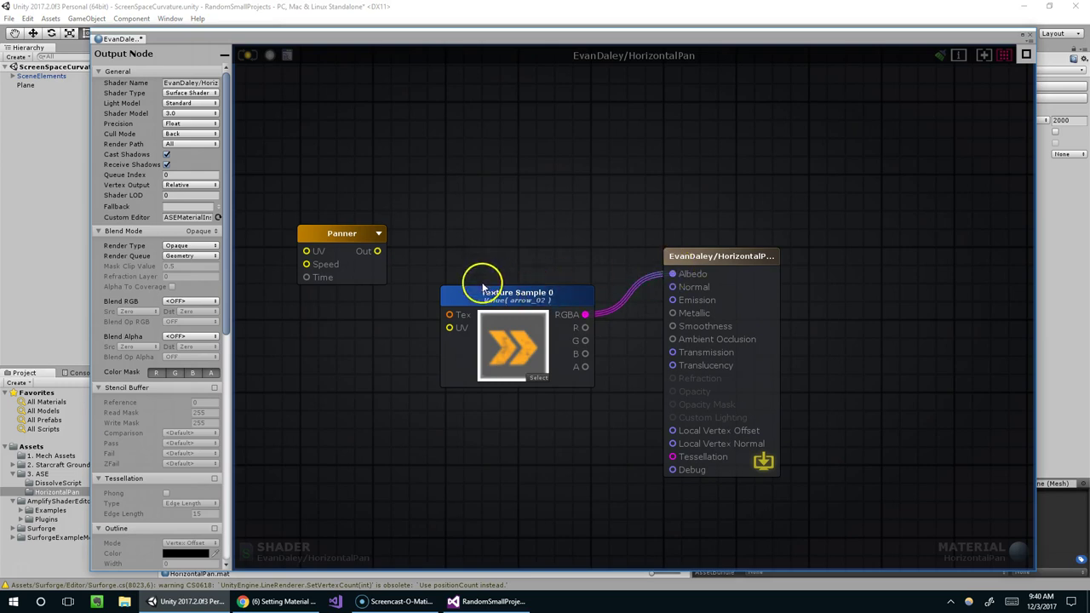
pyautogui.doubleClick(297, 39)
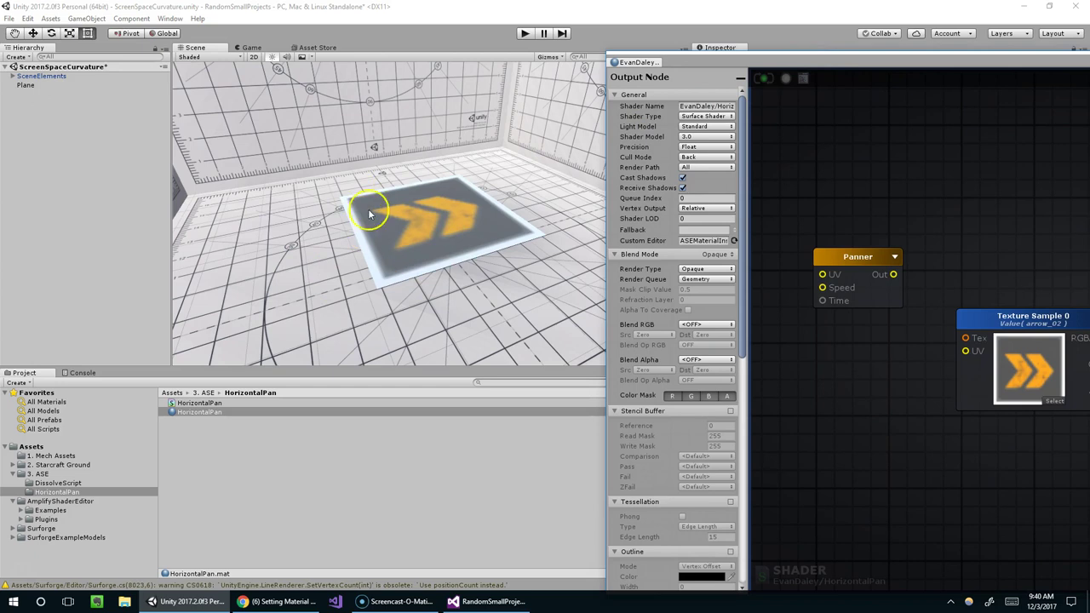
pyautogui.doubleClick(809, 63)
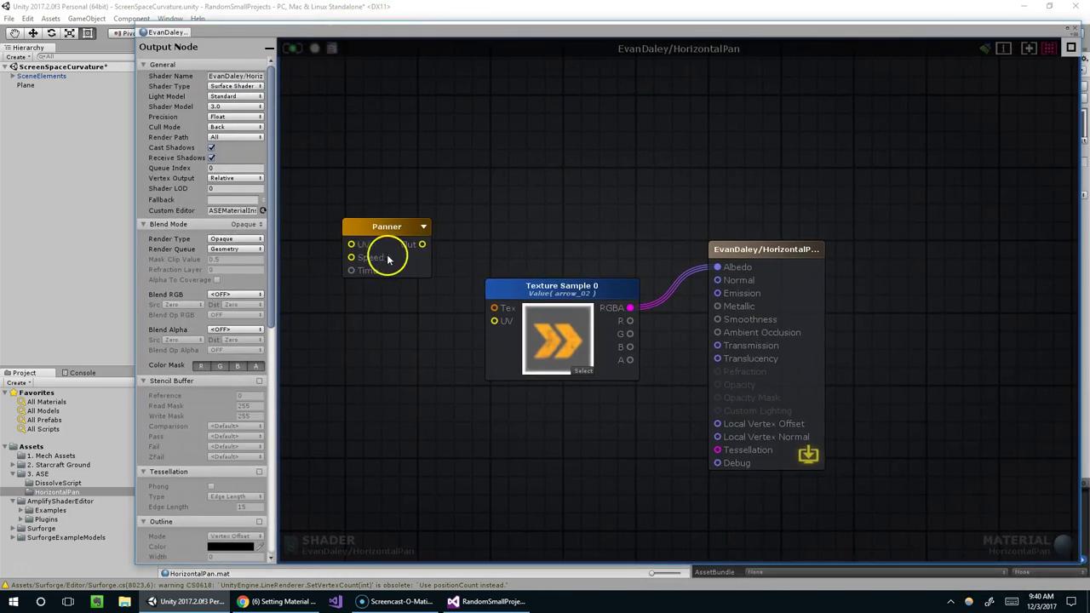
# Step: Connect the Panner's output to the Texture Sample's UV input and place the Panner just beside the Texture Sample node
pyautogui.click(384, 248)
pyautogui.moveTo(383, 244); pyautogui.dragTo(494, 320)
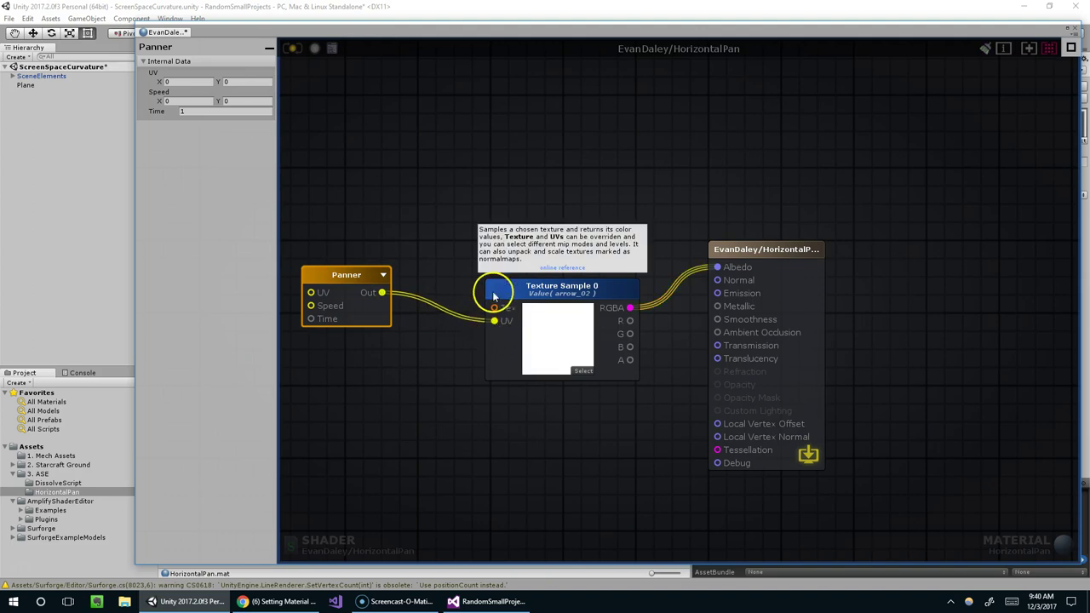
pyautogui.moveTo(516, 170); pyautogui.dragTo(624, 151, button='middle')
pyautogui.moveTo(467, 267); pyautogui.dragTo(518, 271)
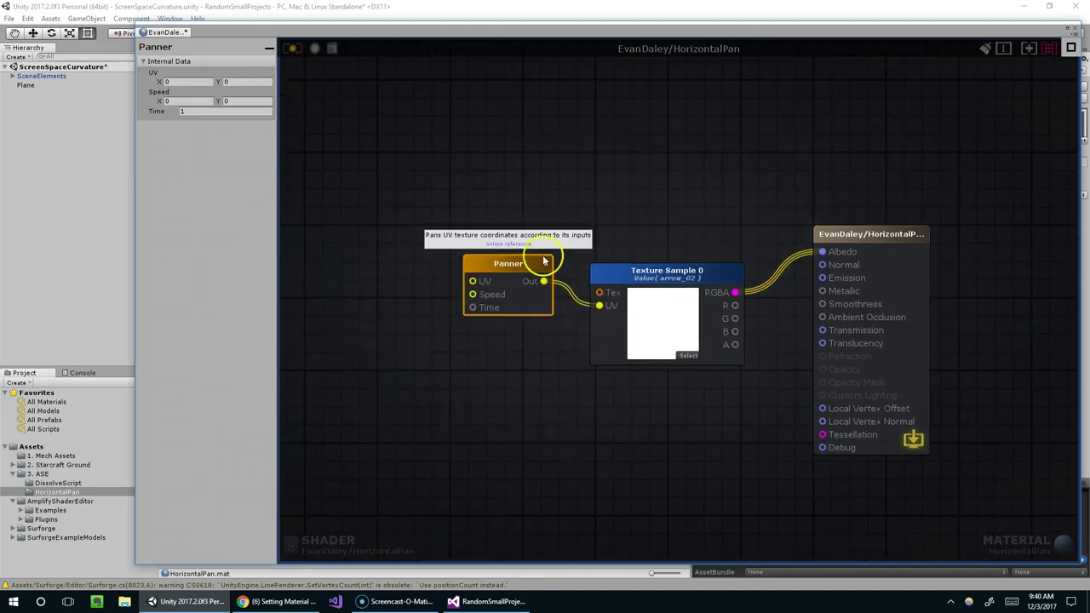
pyautogui.moveTo(645, 222); pyautogui.dragTo(762, 226, button='middle')
pyautogui.moveTo(617, 271); pyautogui.dragTo(599, 269)
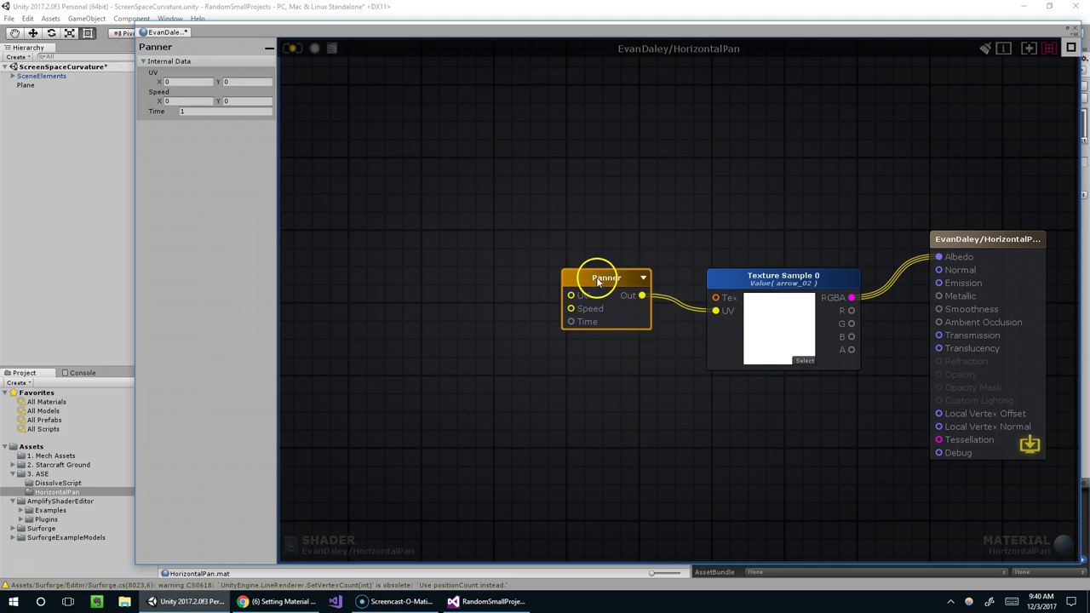
# Step: Add a Texture Coordinates node and connect its UV output to the Panner's UV input
pyautogui.moveTo(621, 210); pyautogui.dragTo(653, 199, button='middle')
pyautogui.rightClick(514, 246)
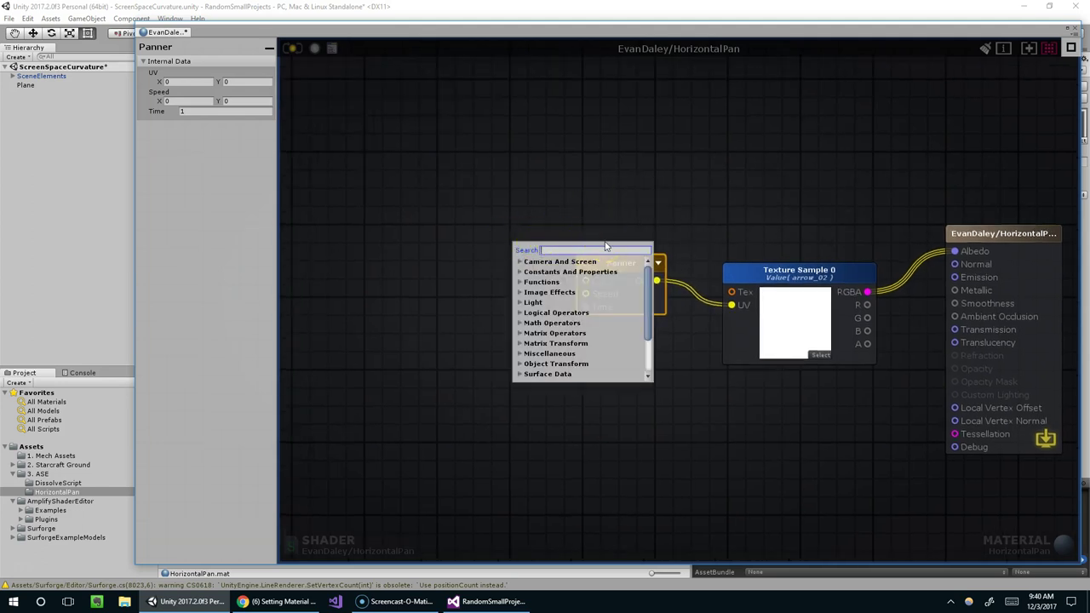
pyautogui.write('textu')
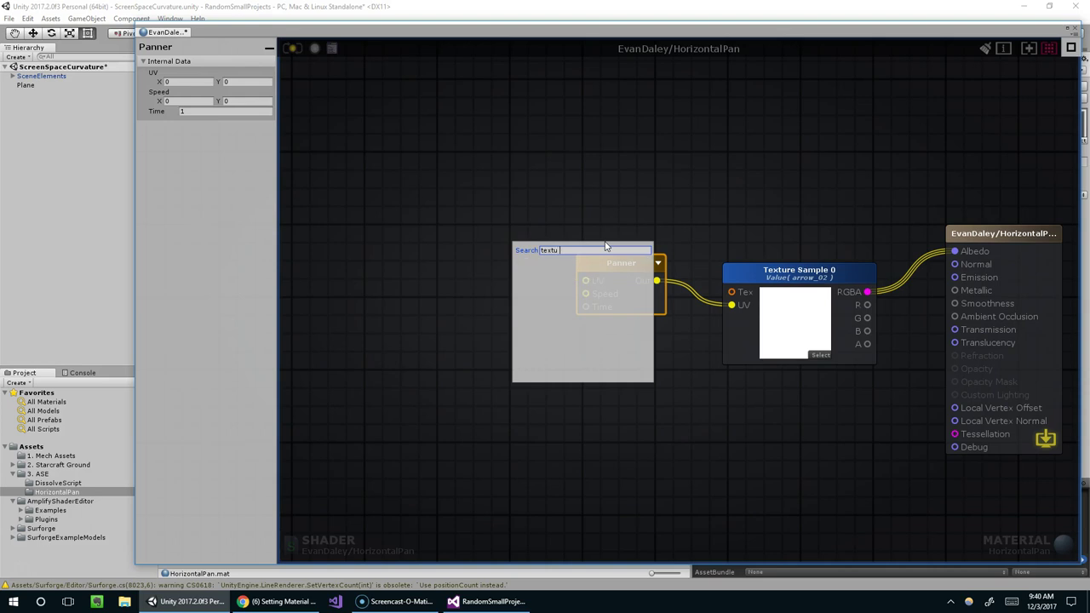
pyautogui.write('re coo')
pyautogui.click(585, 273)
pyautogui.moveTo(577, 250); pyautogui.dragTo(584, 282)
pyautogui.click(494, 316)
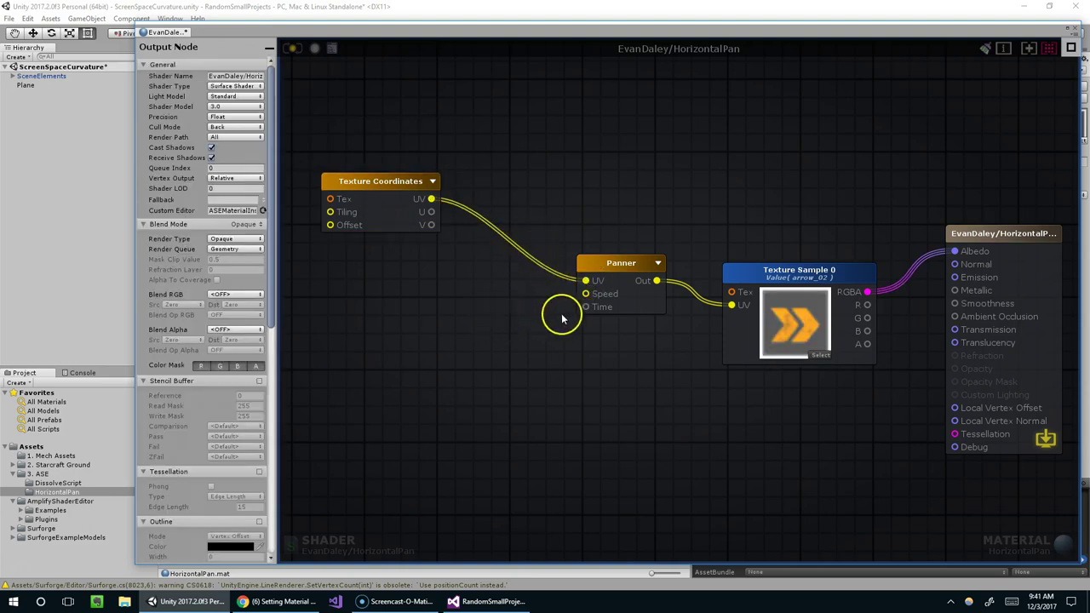
# Step: Add a Float node below the Texture Coordinates node and connect it to the Panner's Speed input
pyautogui.rightClick(442, 304)
pyautogui.write('float')
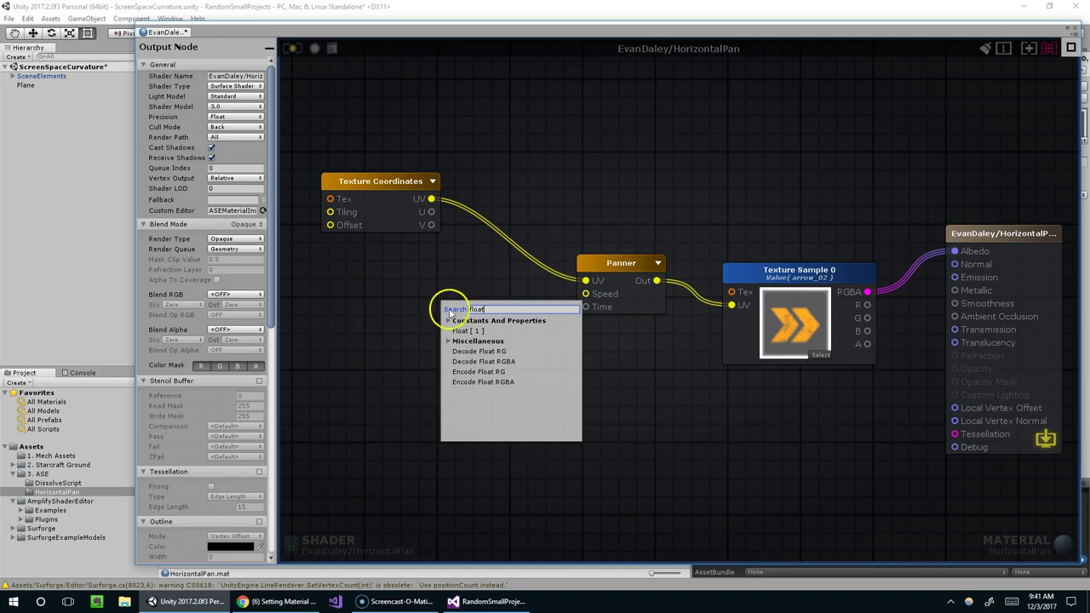
pyautogui.click(467, 331)
pyautogui.moveTo(475, 316); pyautogui.dragTo(585, 294)
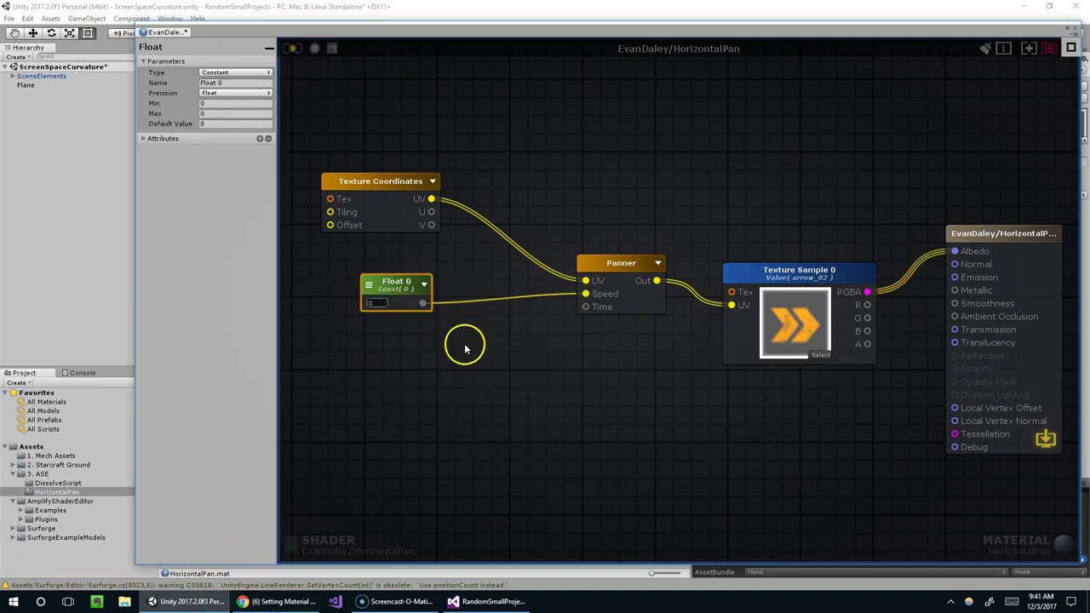
pyautogui.moveTo(402, 281)
pyautogui.mouseDown()
pyautogui.moveTo(412, 275)
pyautogui.moveTo(392, 274)
pyautogui.mouseUp()
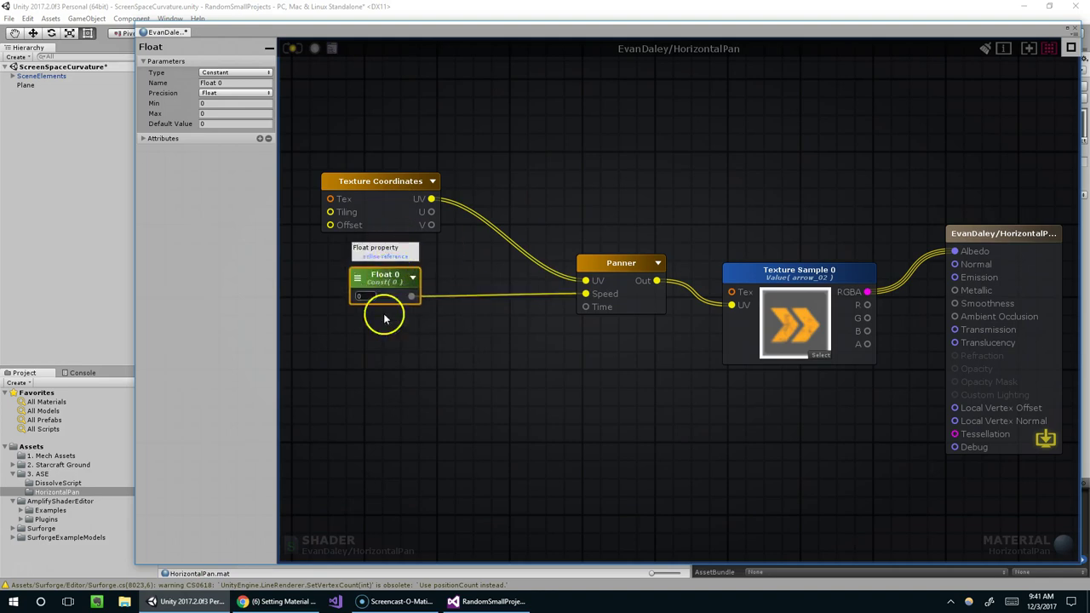
# Step: Review the YouTube comment about panning a texture in one direction, reload the changed Visual Studio projects, and return to the Unity shader graph
pyautogui.click(289, 600)
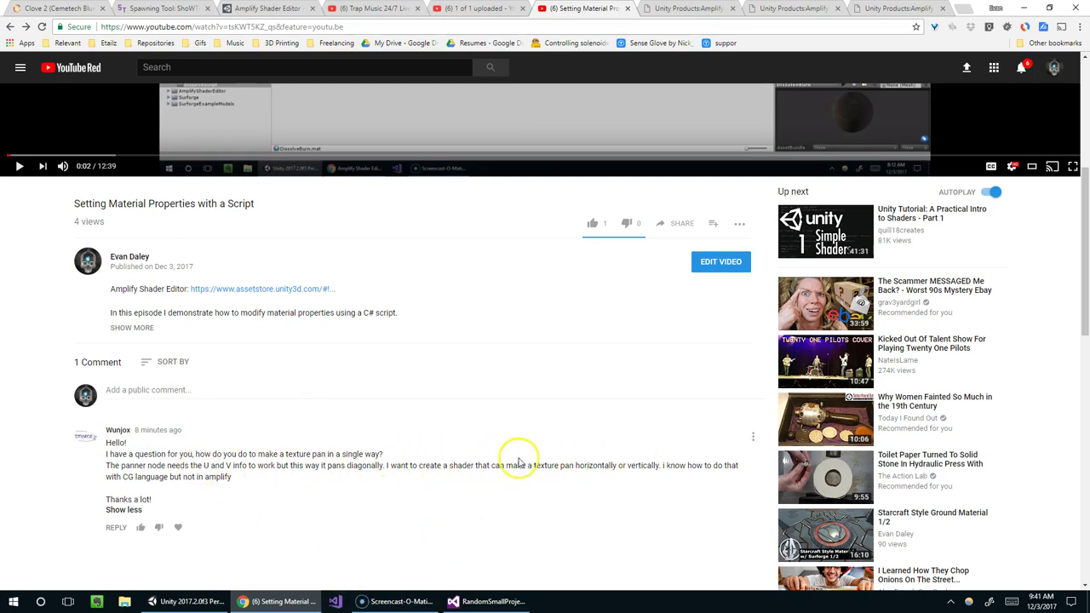
pyautogui.tripleClick(597, 466)
pyautogui.click(663, 477)
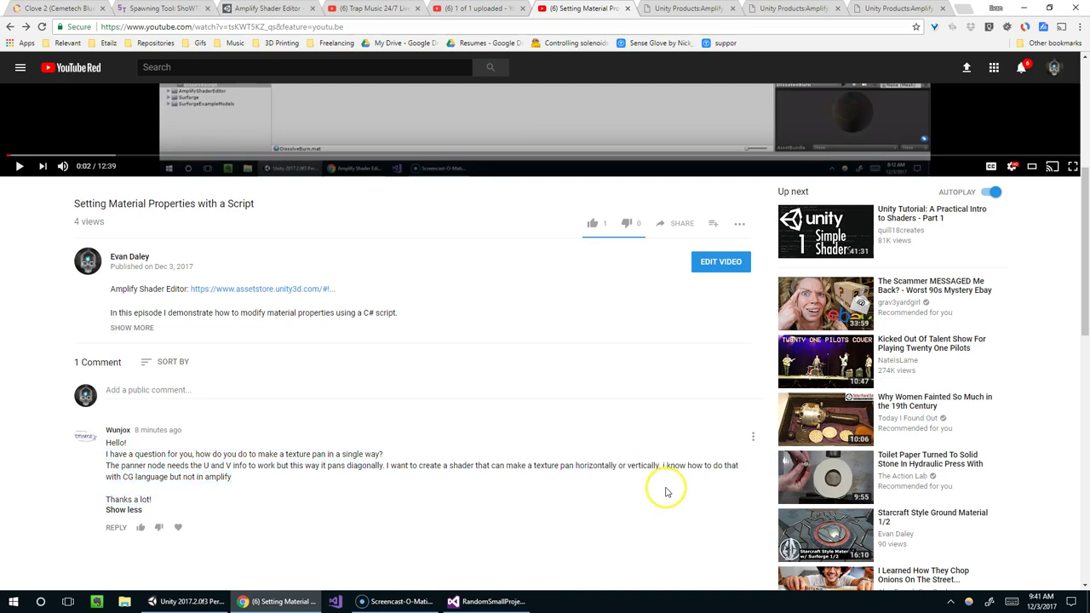
pyautogui.click(486, 601)
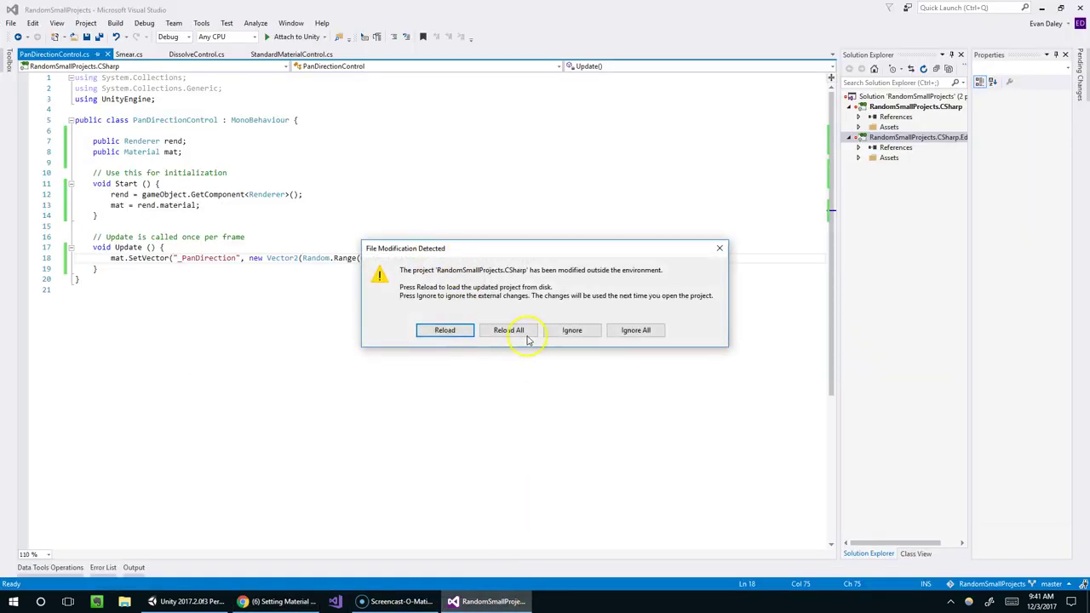
pyautogui.click(511, 331)
pyautogui.click(196, 601)
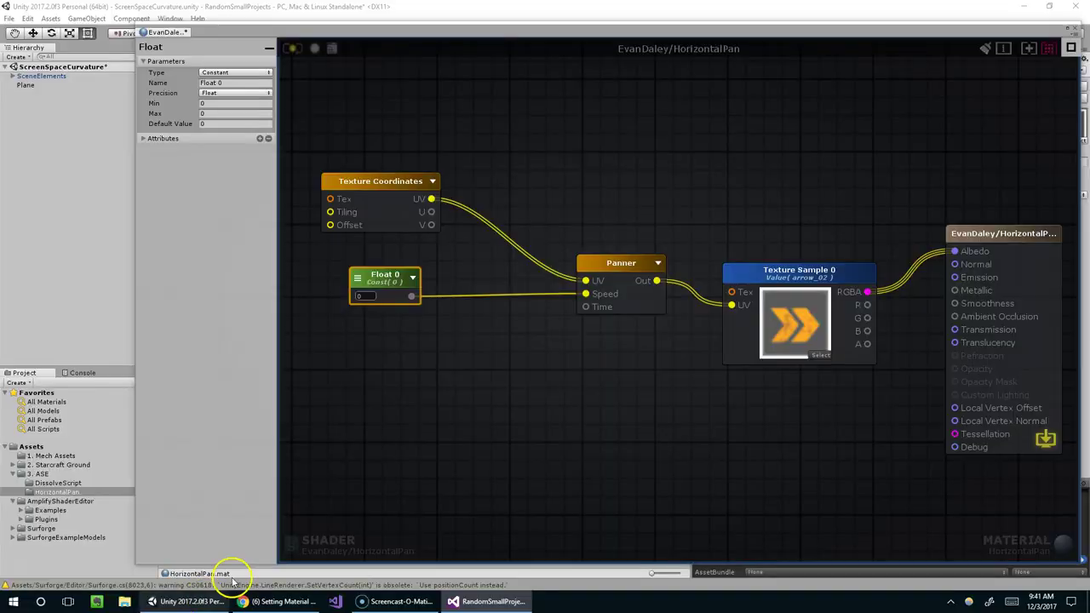
# Step: Add a Time node below the Float node and connect its output to the Panner's Time input
pyautogui.rightClick(435, 343)
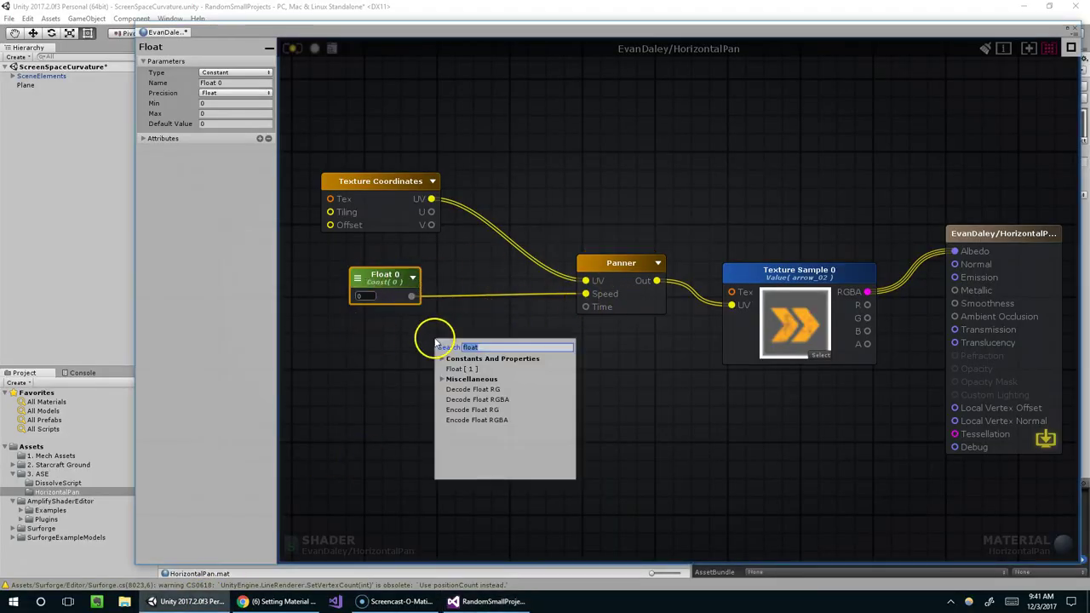
pyautogui.write('time')
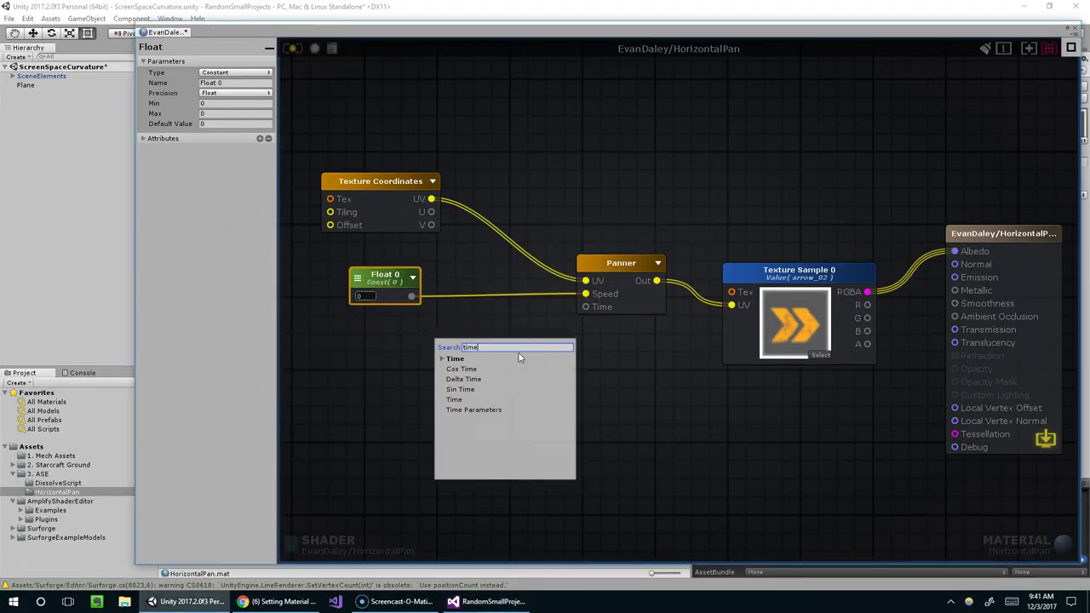
pyautogui.click(465, 398)
pyautogui.moveTo(489, 362); pyautogui.dragTo(585, 306)
pyautogui.moveTo(404, 354); pyautogui.dragTo(392, 356)
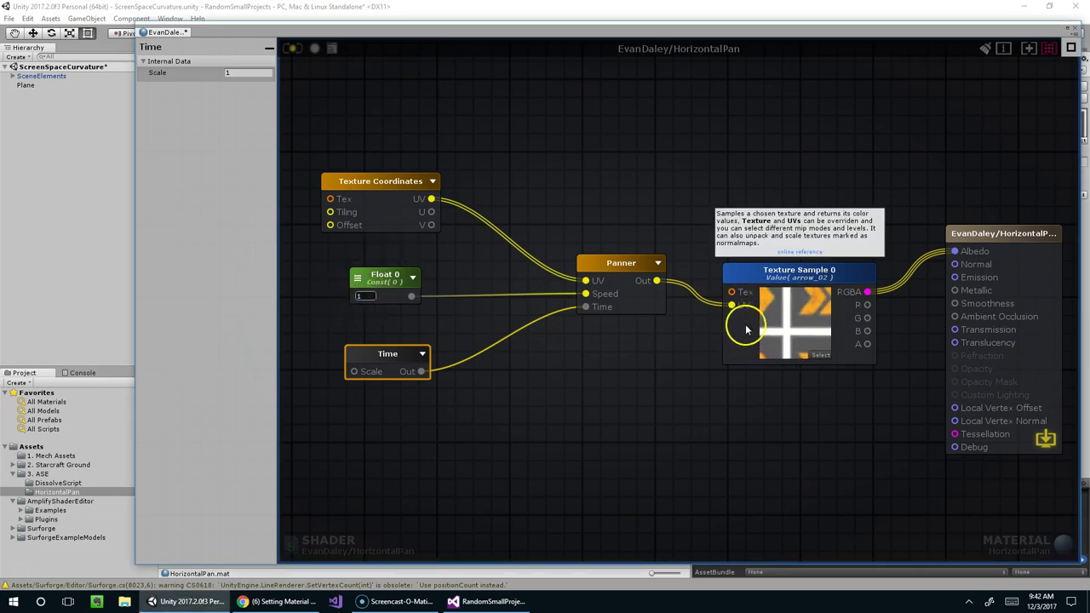
# Step: Set the Float node's value to 1 and delete the node from the graph
pyautogui.click(359, 296)
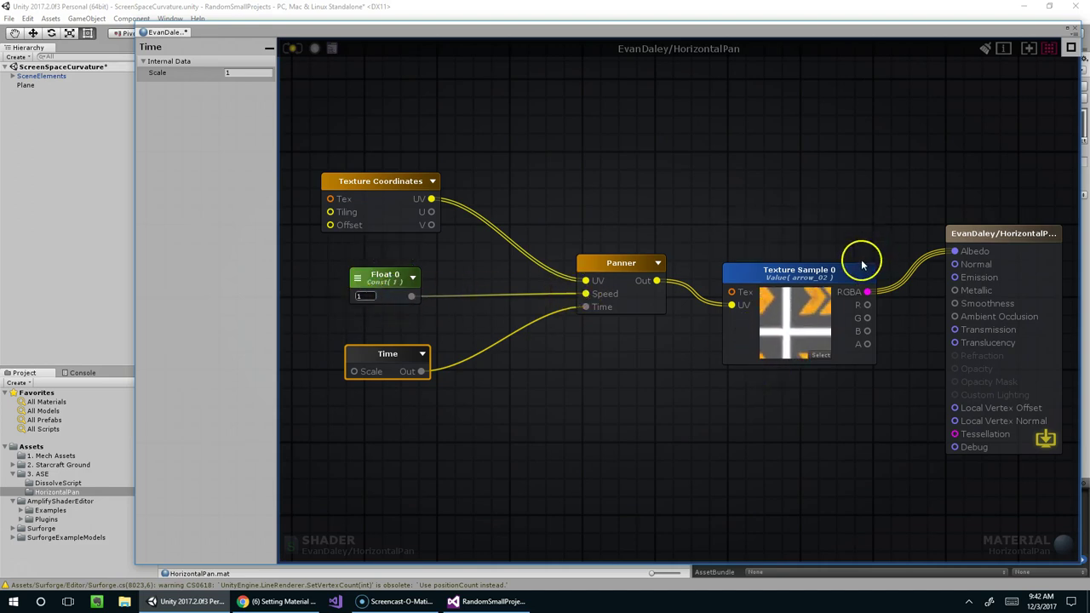
pyautogui.moveTo(399, 280); pyautogui.dragTo(392, 276)
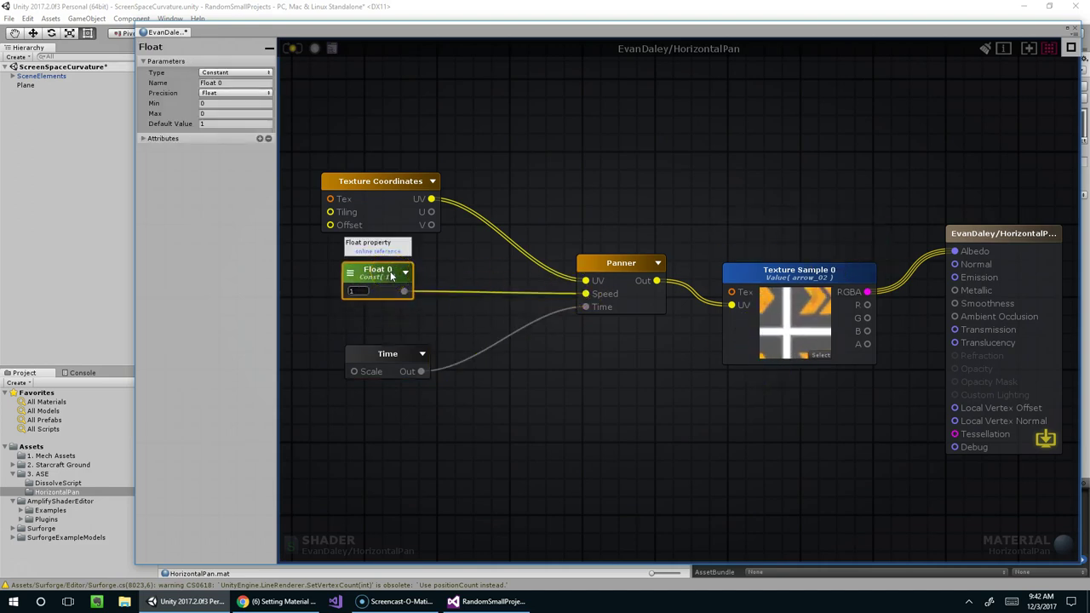
pyautogui.press('Delete')
# Step: Add a Vector2 node above the Time node and connect its XY output to the Panner's Speed input
pyautogui.rightClick(385, 279)
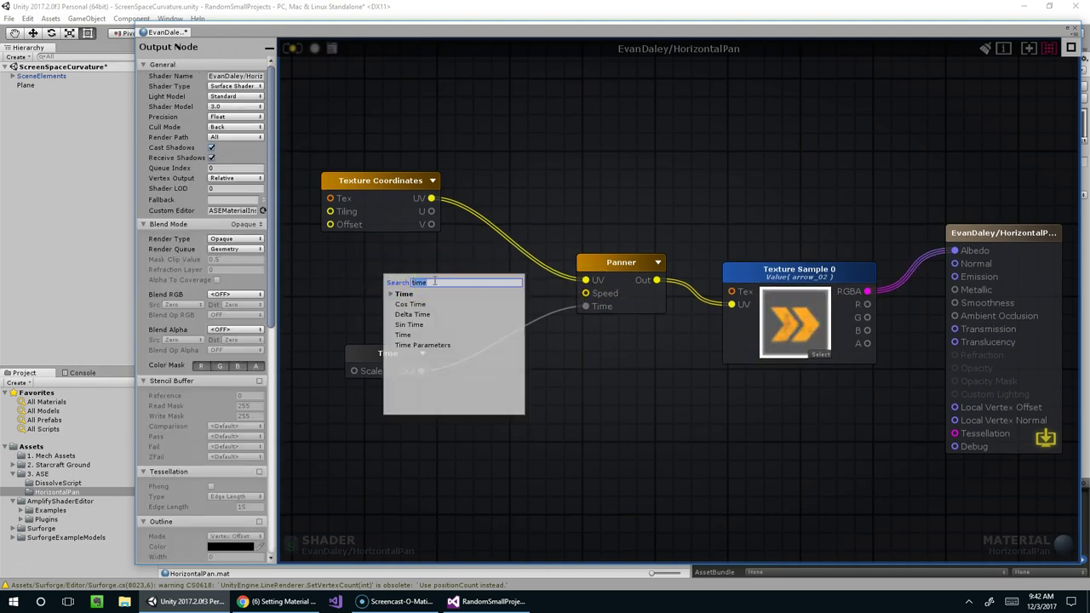
pyautogui.write('vec')
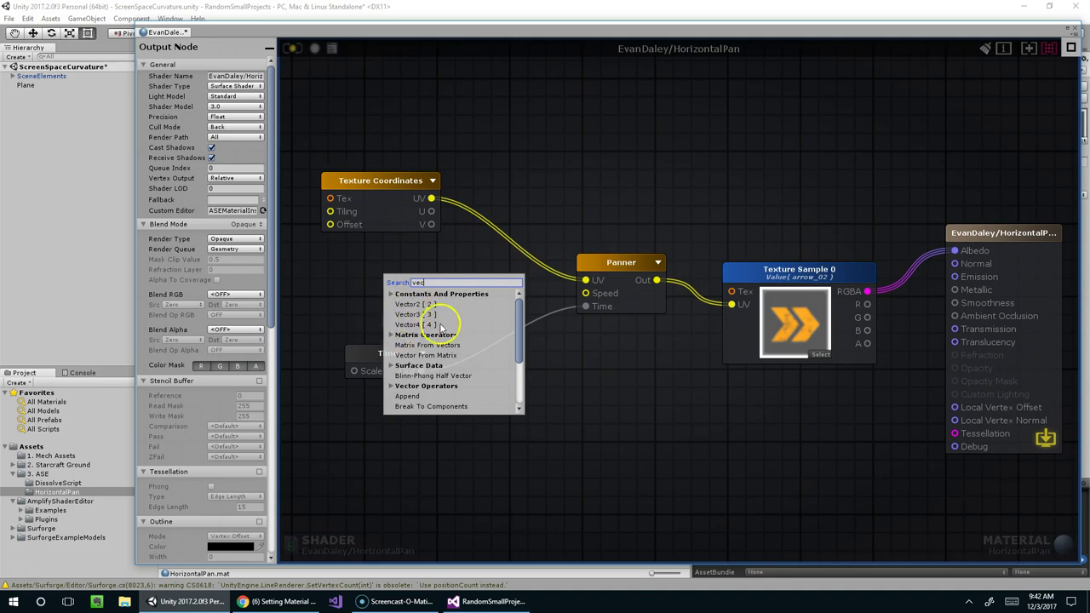
pyautogui.click(409, 305)
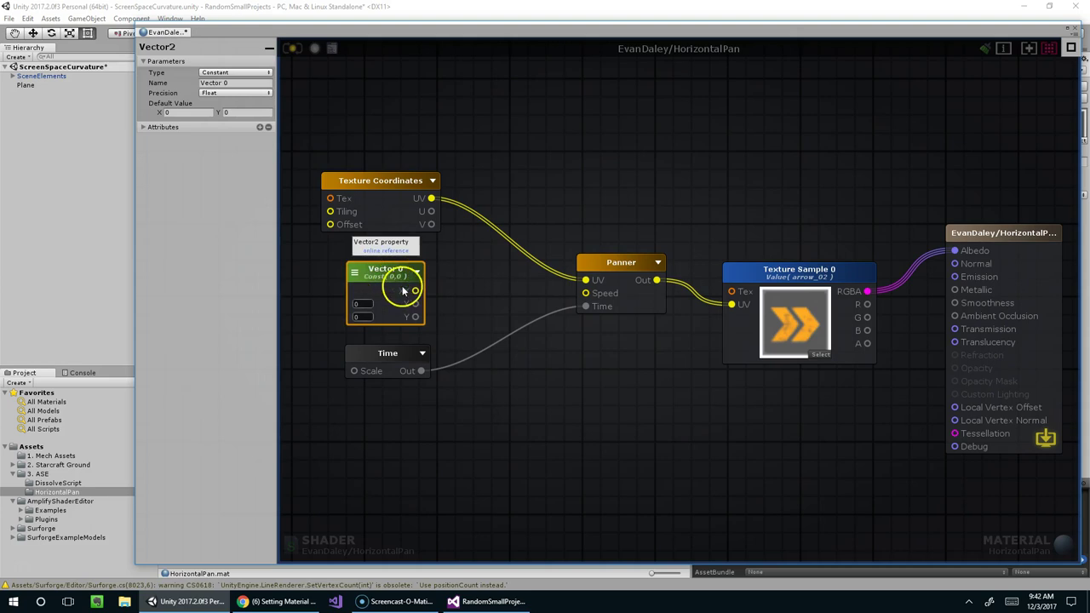
pyautogui.moveTo(415, 291); pyautogui.dragTo(586, 293)
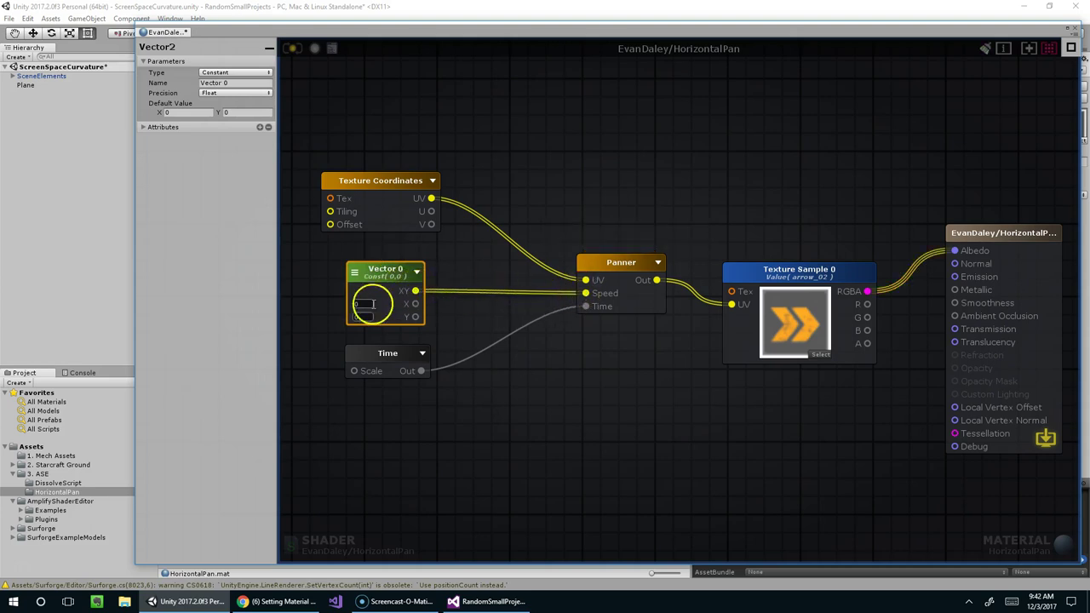
# Step: Test the Vector2 node with X at 1, and switch it to X 0 and Y 1 for vertical panning
pyautogui.click(364, 304)
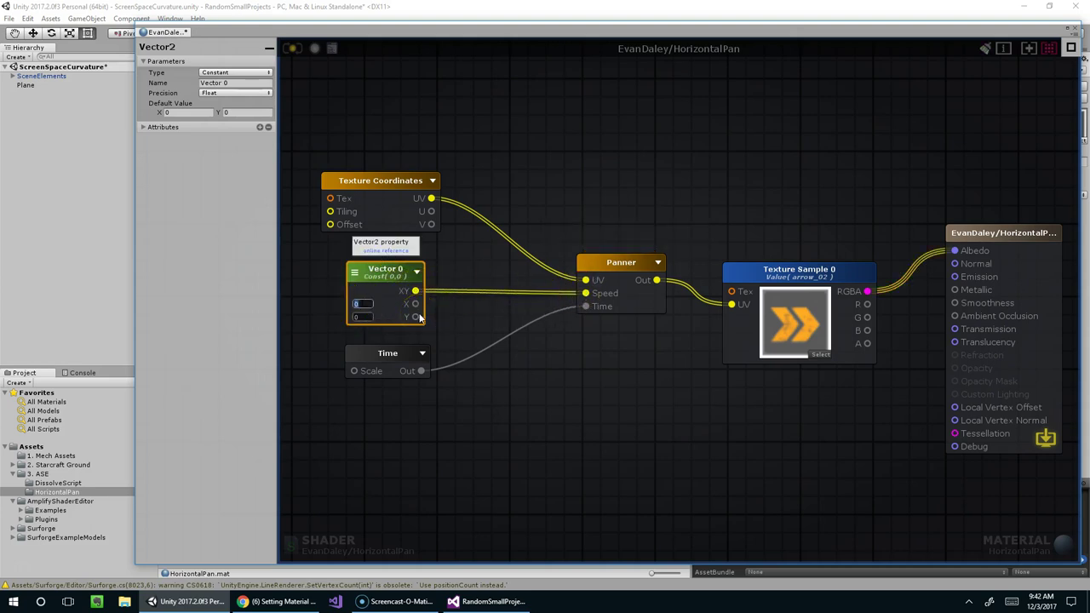
pyautogui.click(733, 323)
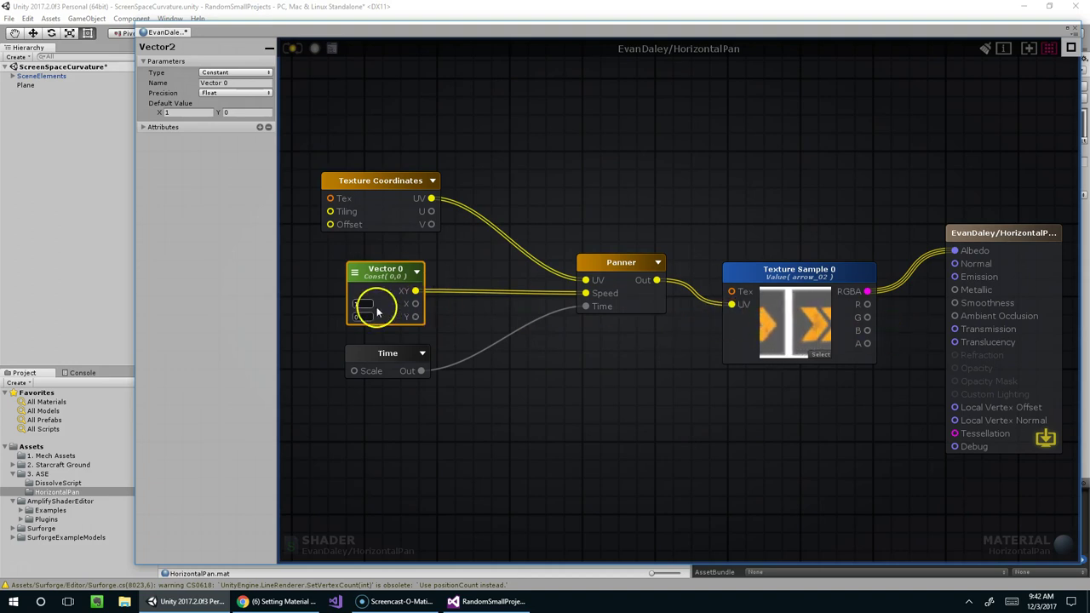
pyautogui.moveTo(357, 300); pyautogui.dragTo(407, 276)
pyautogui.write('10')
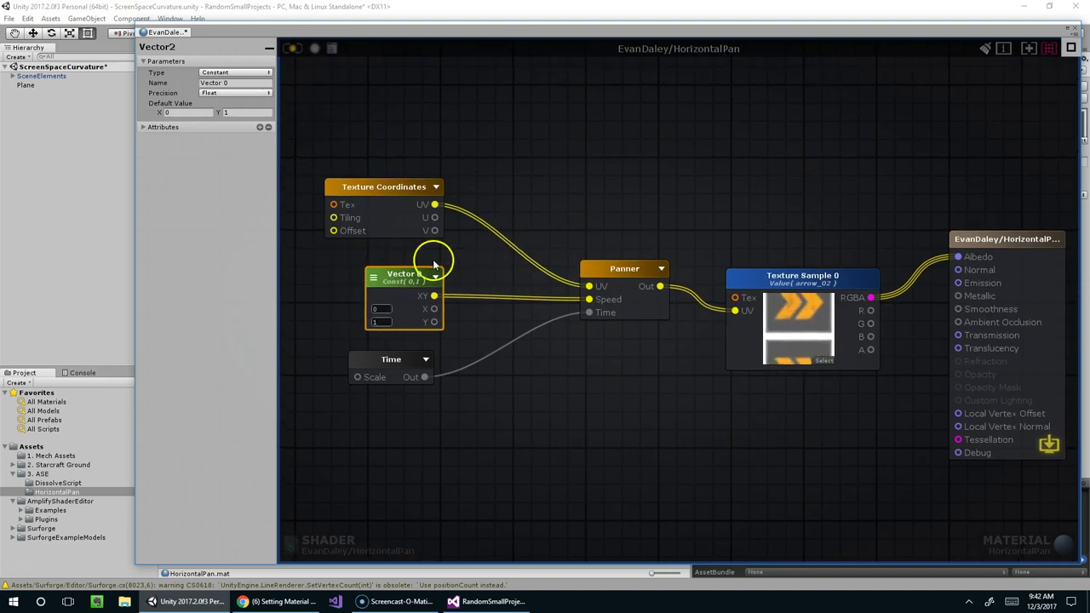
# Step: Change the Vector2 node's type to Property and update the shader
pyautogui.click(242, 72)
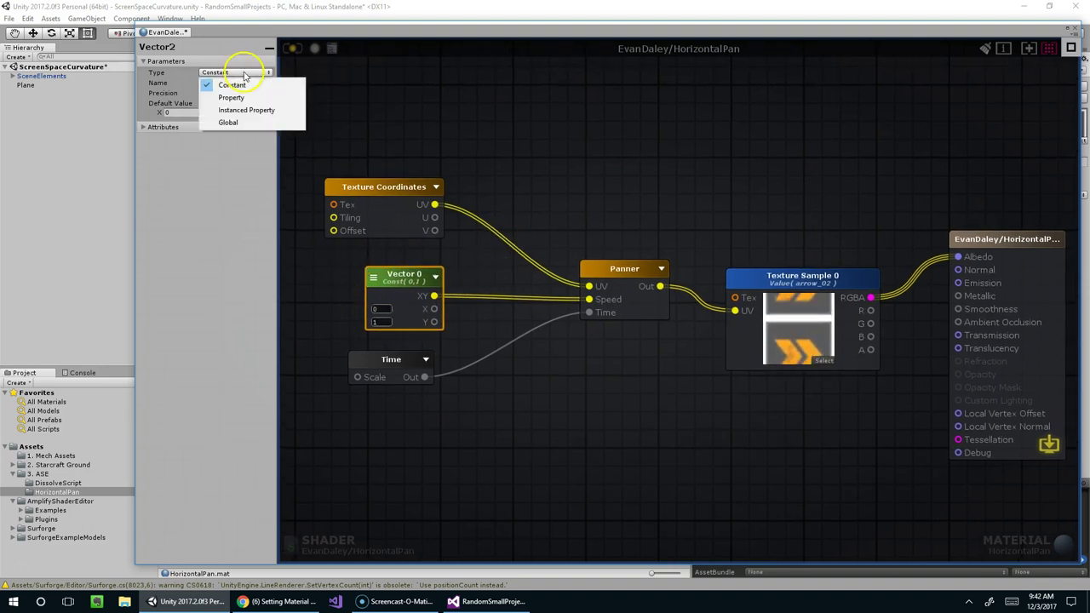
pyautogui.click(242, 98)
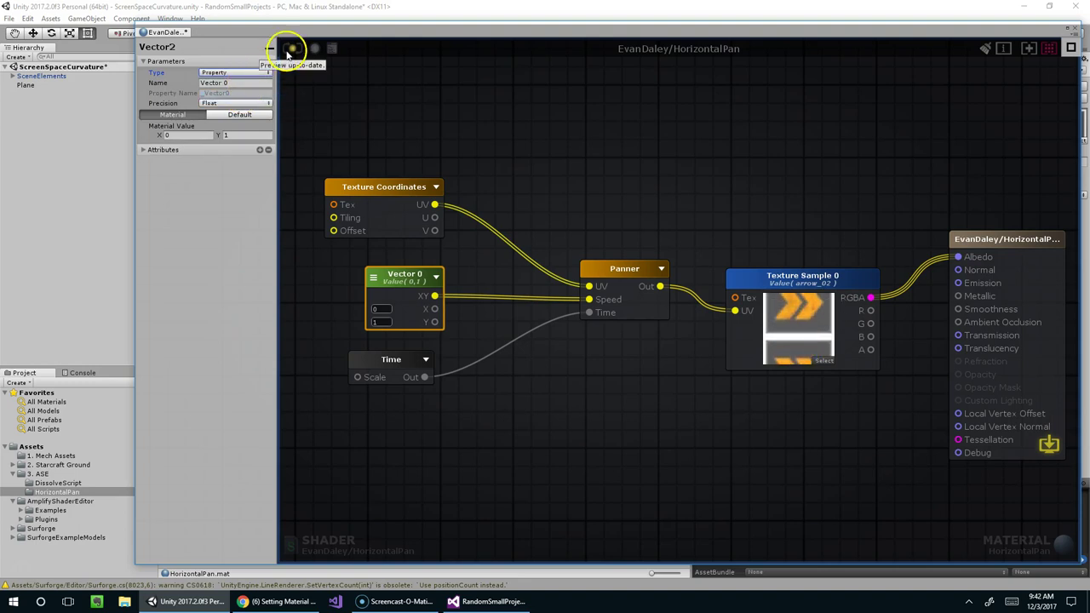
pyautogui.click(289, 48)
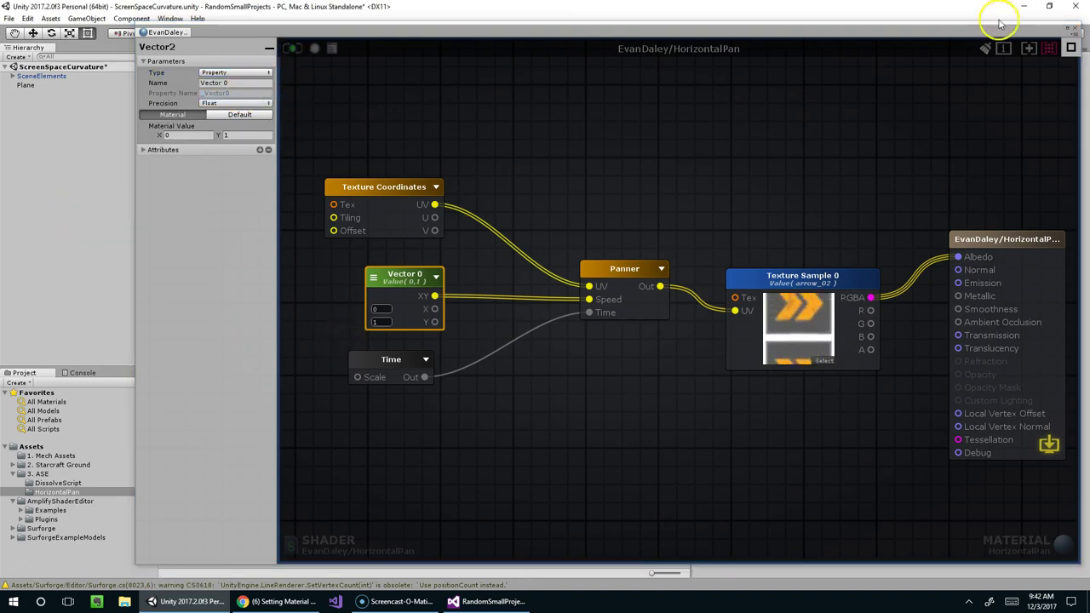
# Step: Close the shader editor and create a C# script named DirectionalPan in the HorizontalPan folder
pyautogui.click(1075, 27)
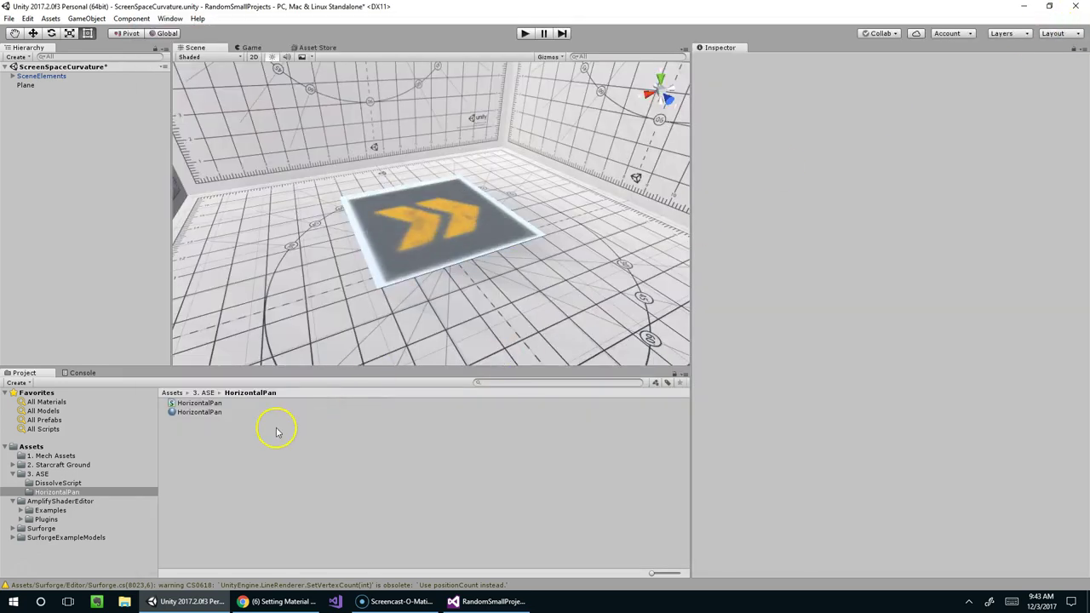
pyautogui.rightClick(232, 445)
pyautogui.moveTo(271, 223)
pyautogui.click(194, 238)
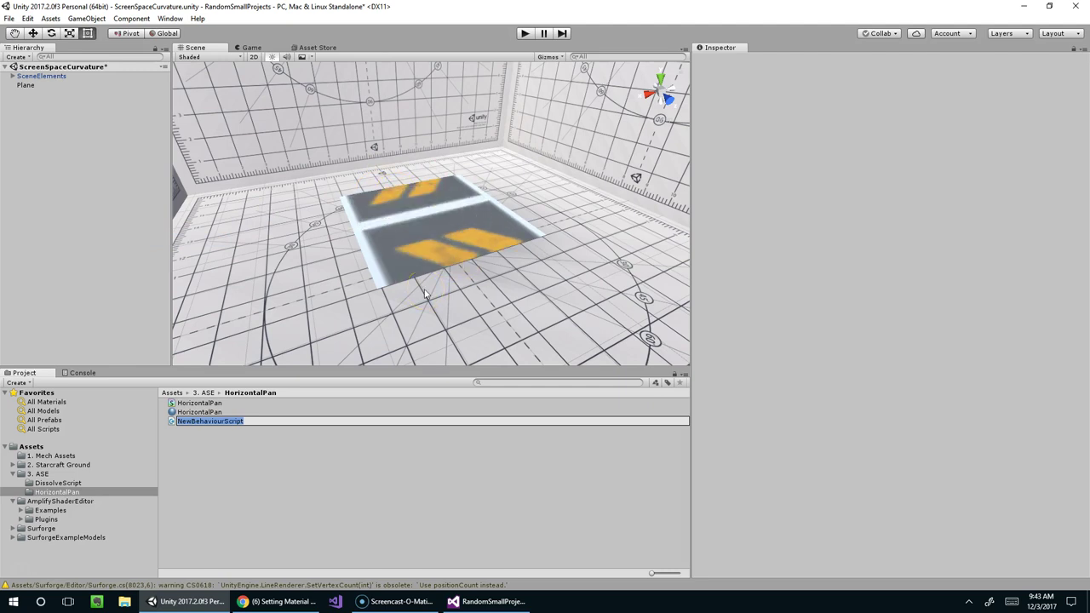
pyautogui.press('BackSpace')
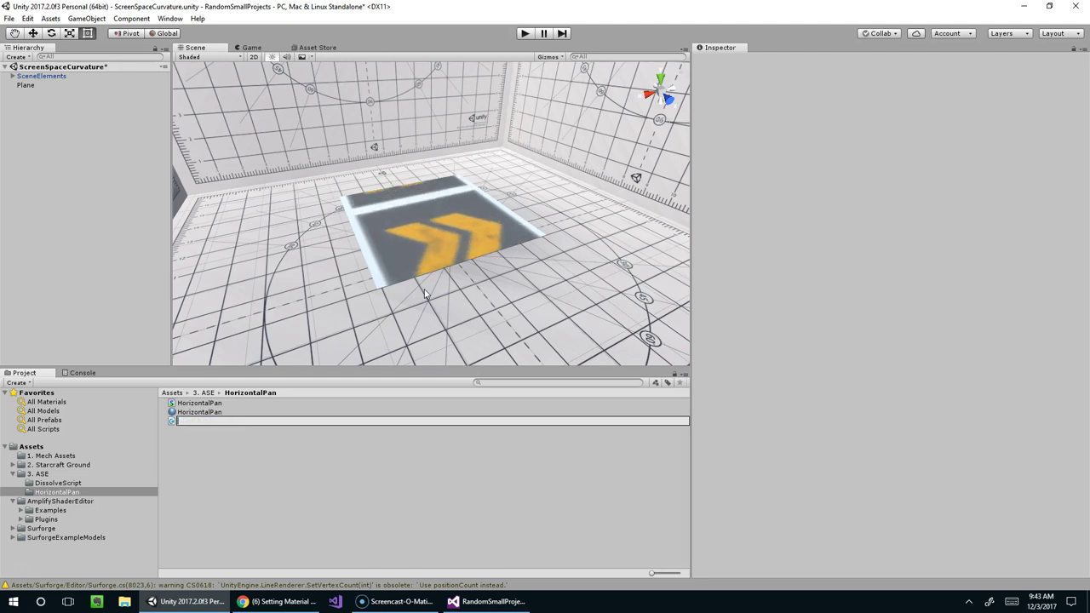
pyautogui.write('DirectionalPan')
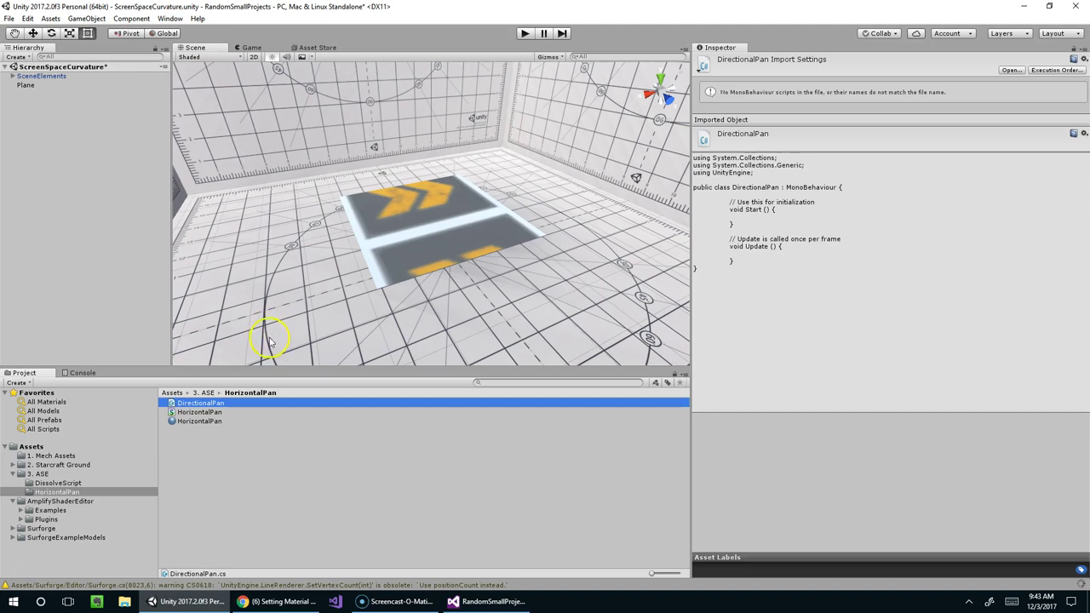
# Step: Attach the DirectionalPan script to the Plane object and open the script in Visual Studio
pyautogui.click(25, 85)
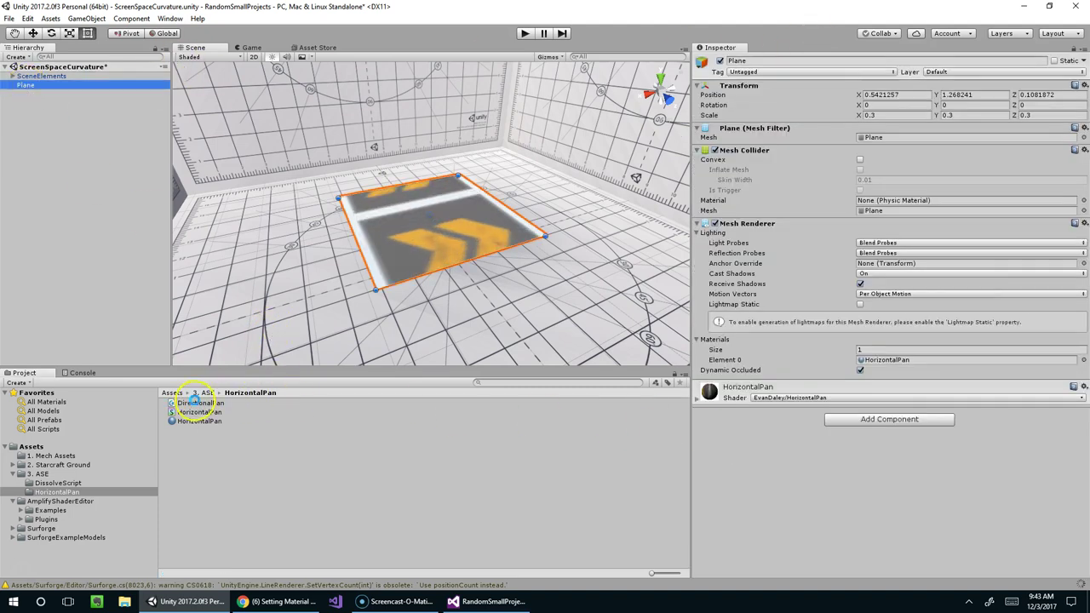
pyautogui.click(426, 402)
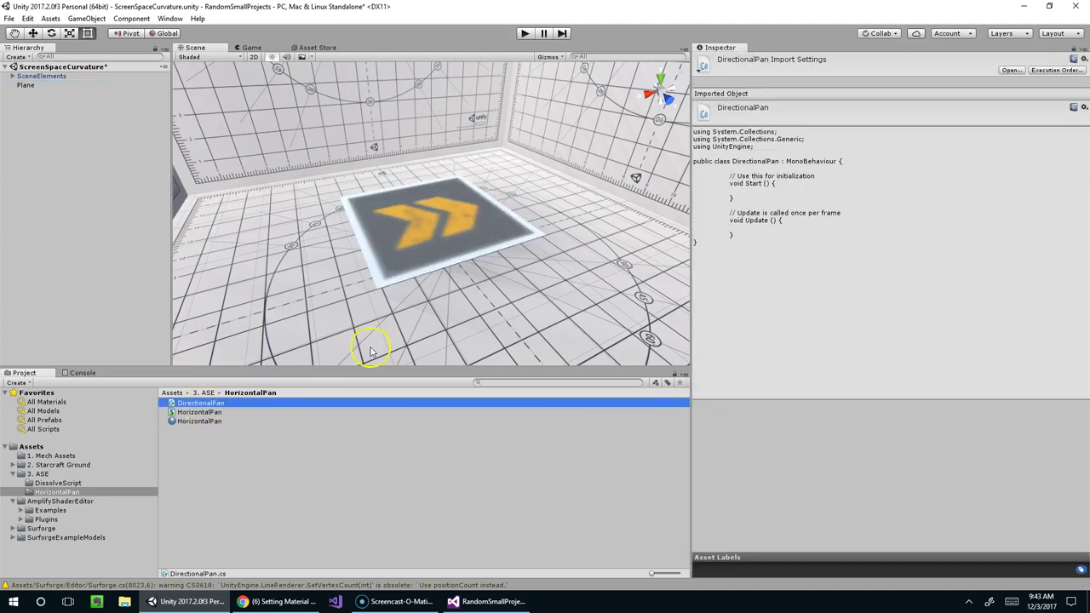
pyautogui.click(77, 86)
pyautogui.moveTo(197, 403); pyautogui.dragTo(793, 466)
pyautogui.doubleClick(911, 397)
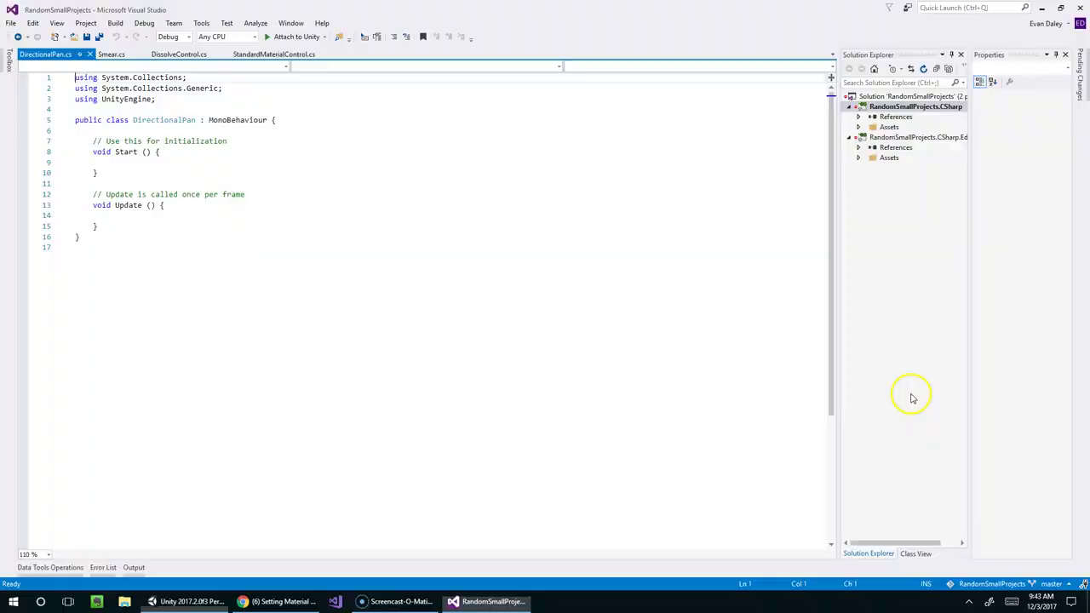
pyautogui.click(512, 329)
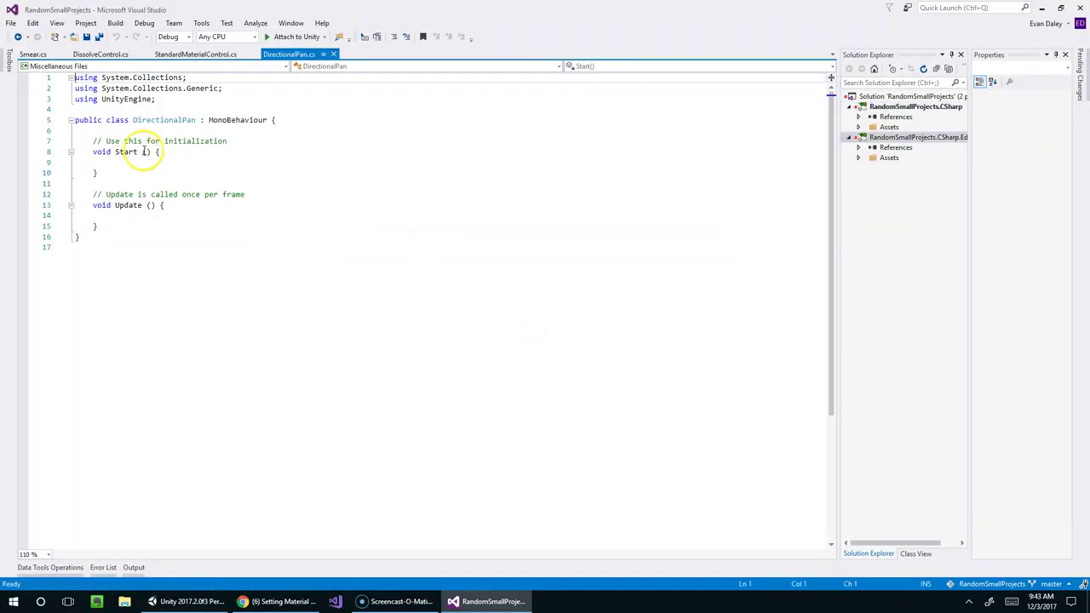
# Step: Insert blank lines above the Start method in the DirectionalPan class to make room for field declarations
pyautogui.click(228, 133)
pyautogui.press('Return')
pyautogui.press('Return')
pyautogui.press('Up')
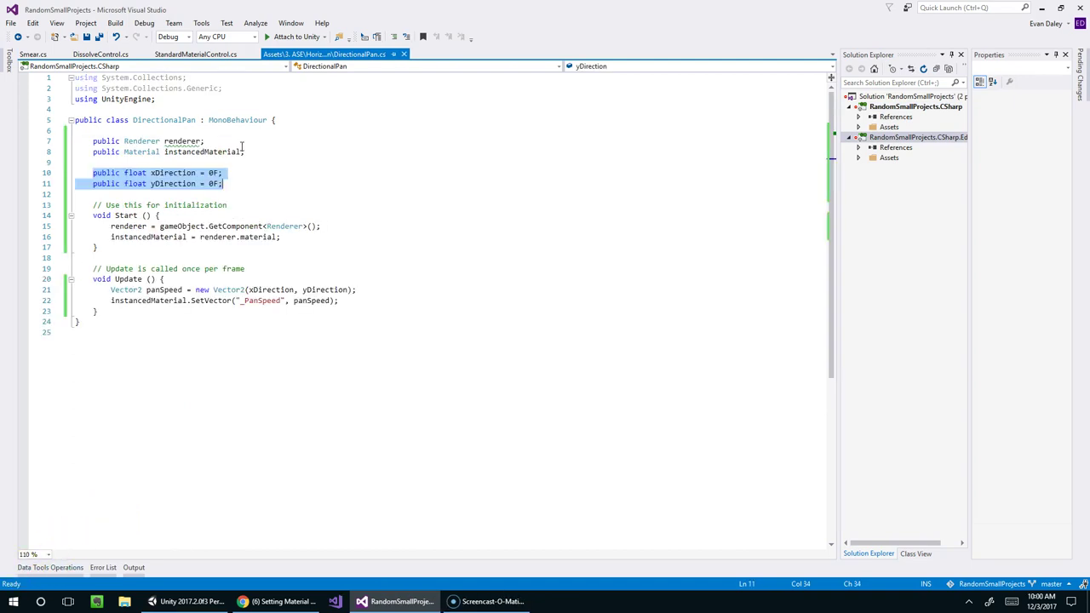
# Step: Review the script's renderer, material and direction fields, the Start assignments, and the Update code that passes panSpeed to _PanSpeed
pyautogui.click(219, 142)
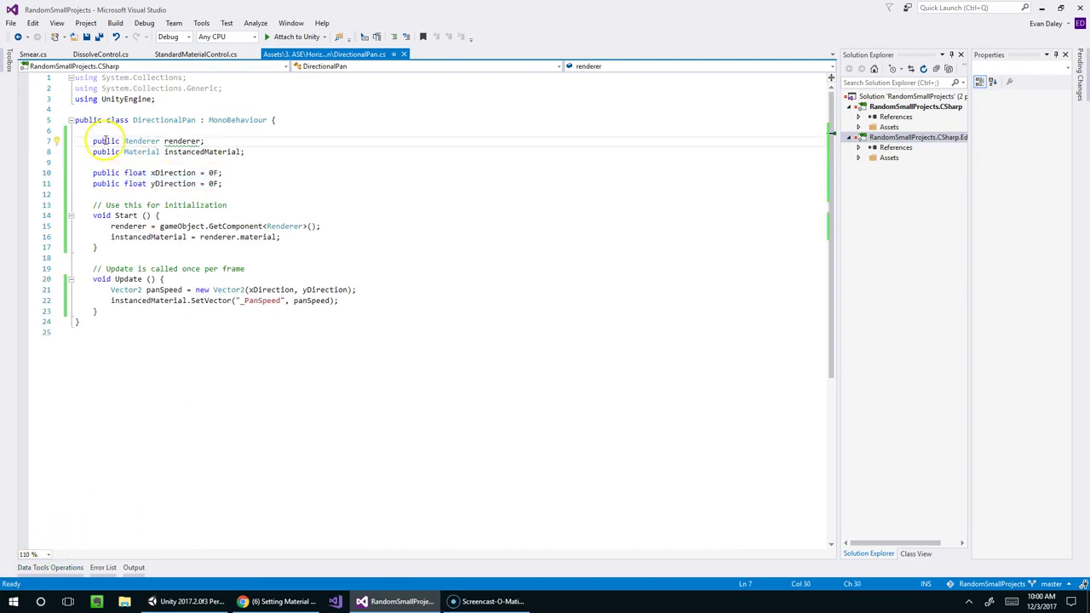
pyautogui.moveTo(87, 139); pyautogui.dragTo(246, 151)
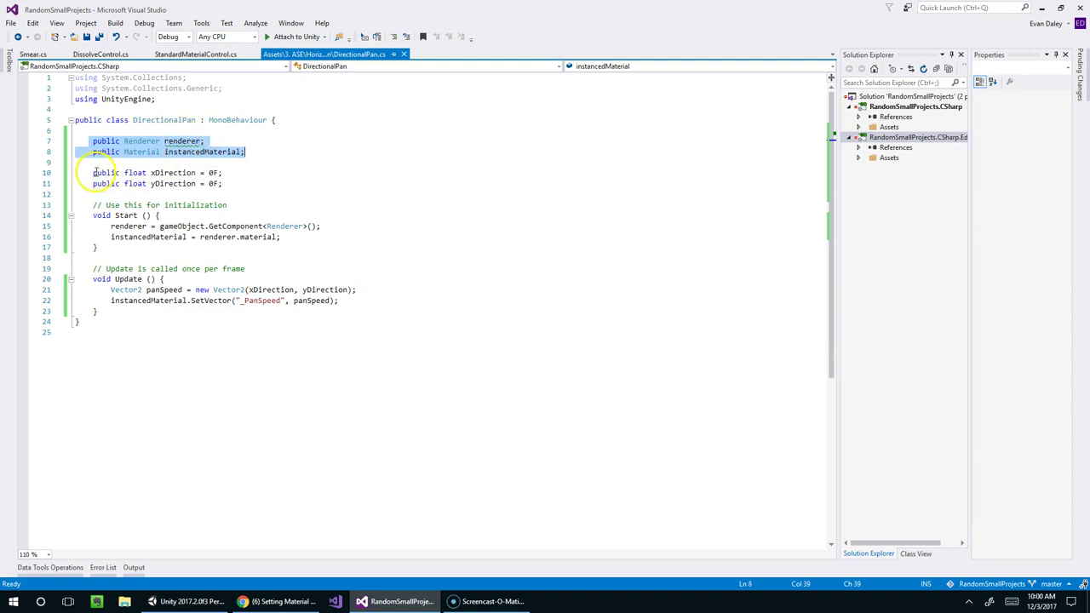
pyautogui.moveTo(94, 173); pyautogui.dragTo(253, 182)
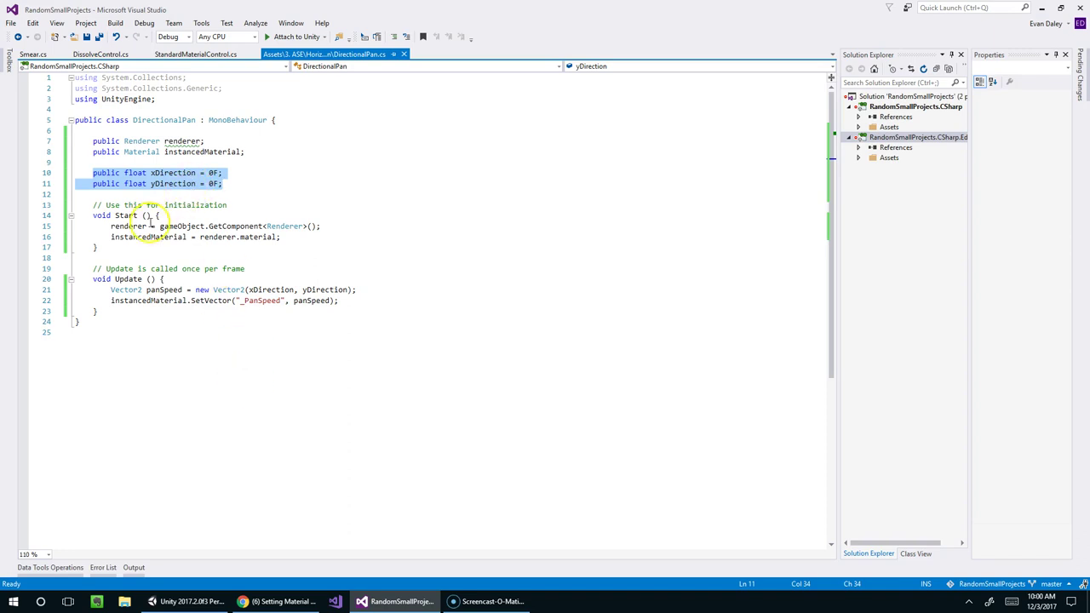
pyautogui.moveTo(110, 226); pyautogui.dragTo(274, 226)
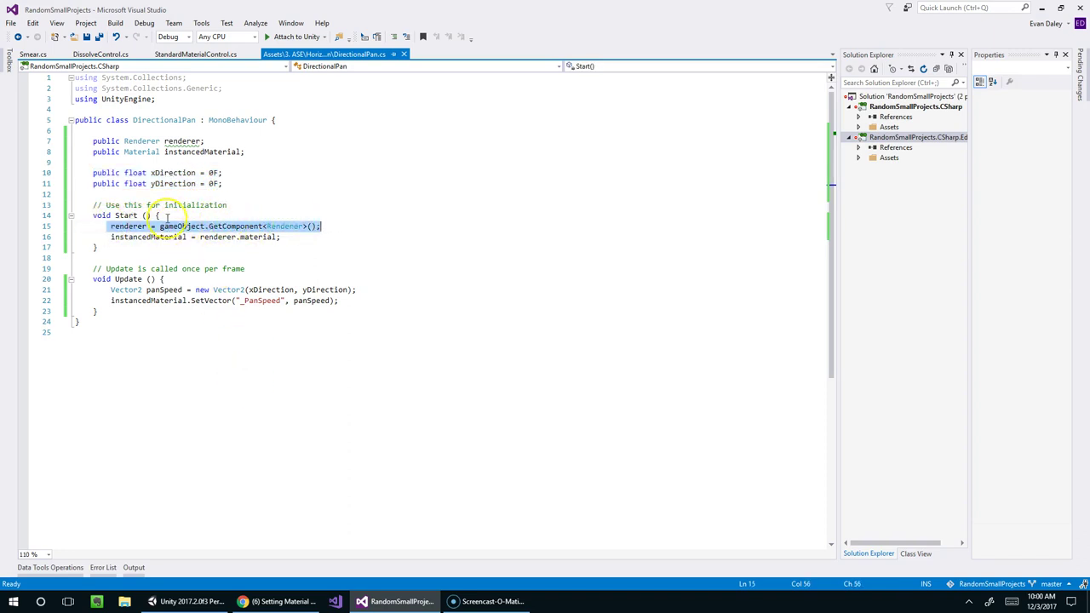
pyautogui.moveTo(108, 237); pyautogui.dragTo(287, 237)
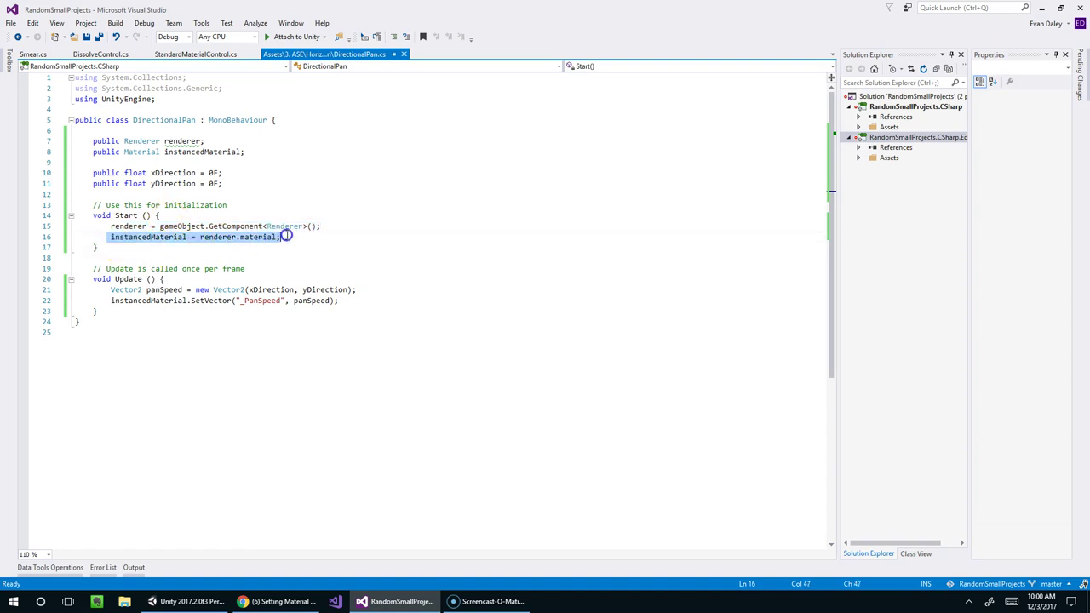
pyautogui.moveTo(109, 290); pyautogui.dragTo(312, 300)
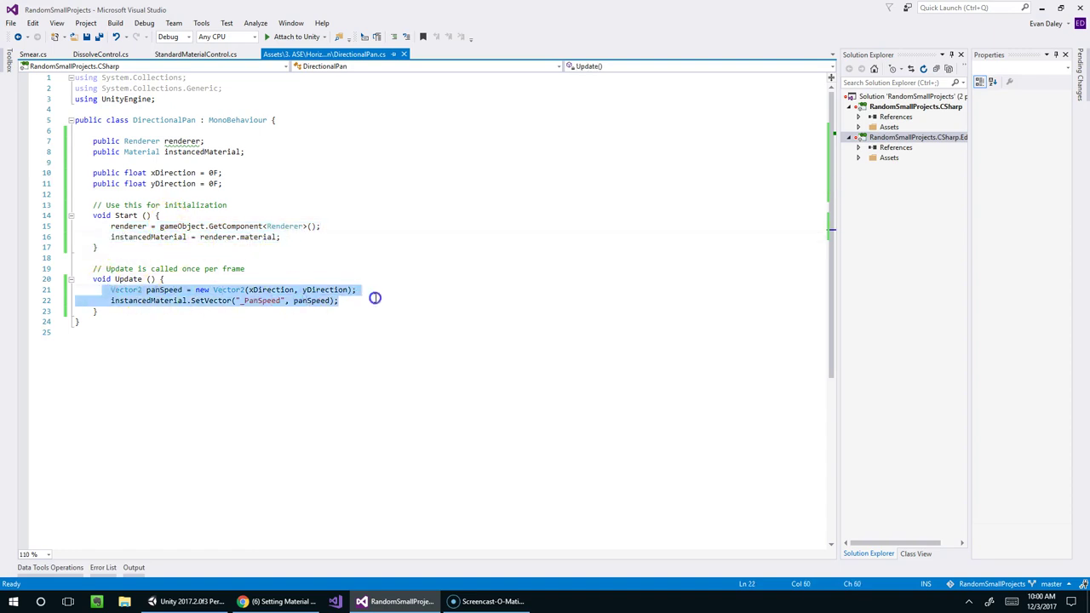
pyautogui.click(162, 290)
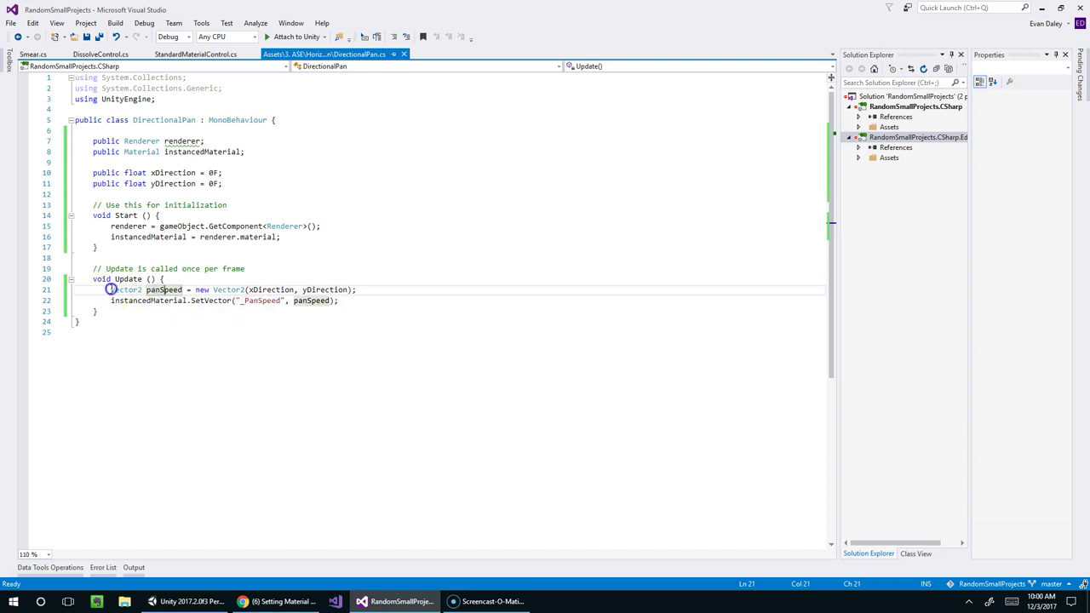
pyautogui.moveTo(109, 289); pyautogui.dragTo(343, 290)
pyautogui.moveTo(110, 300); pyautogui.dragTo(359, 300)
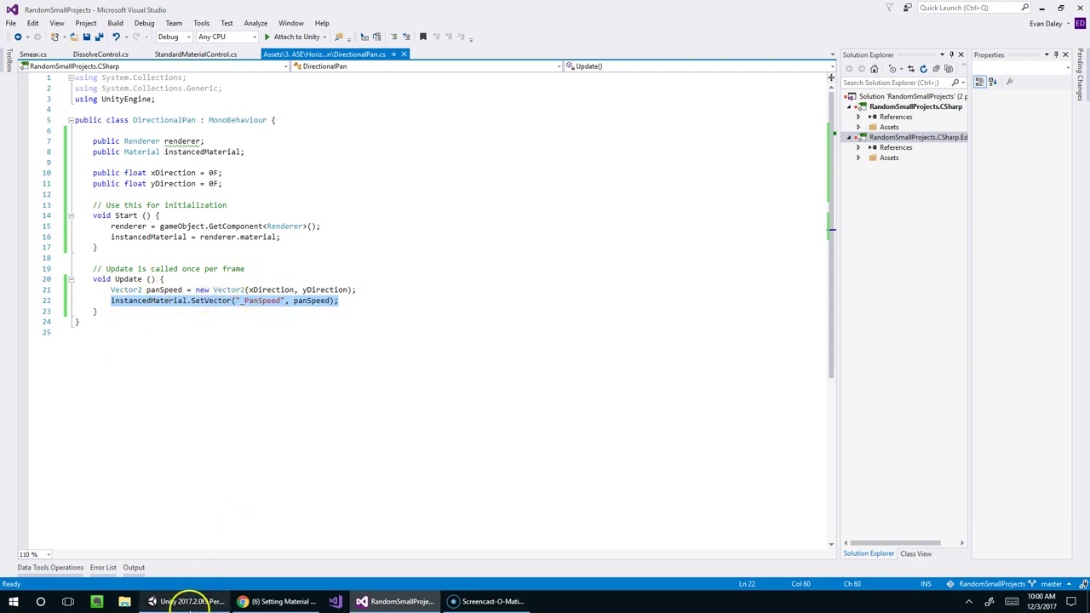
# Step: Switch to Unity and duplicate the plane twice, spacing the three planes in a row along the X axis
pyautogui.click(189, 603)
pyautogui.scroll(3, 521, 233)
pyautogui.moveTo(468, 264); pyautogui.dragTo(477, 222, button='middle')
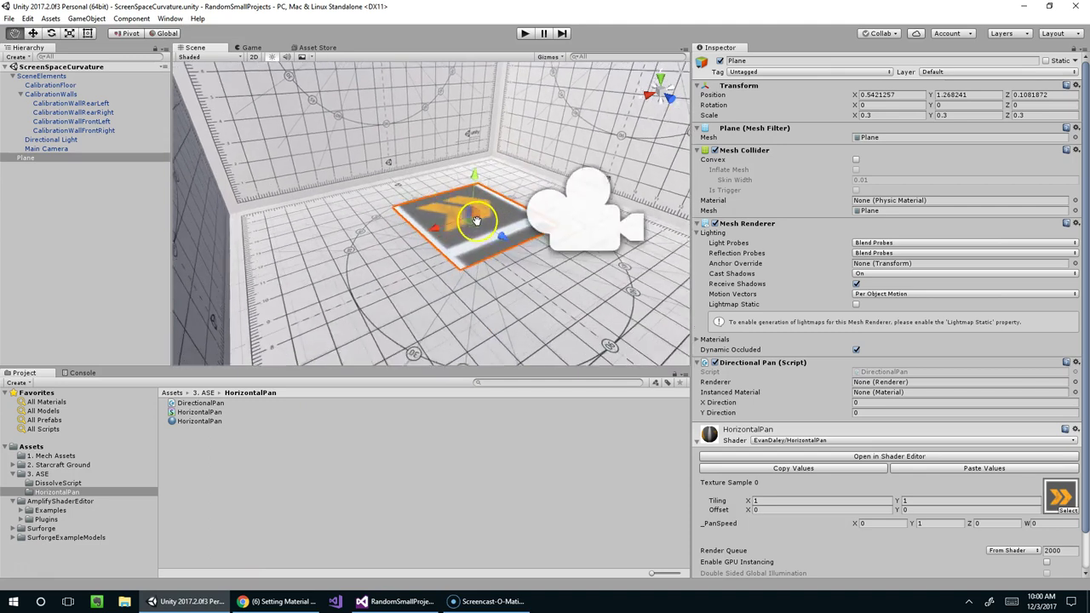
pyautogui.scroll(3, 477, 221)
pyautogui.moveTo(449, 232); pyautogui.dragTo(562, 213)
pyautogui.hotkey('ctrl', 'd')
pyautogui.hotkey('ctrl', 'd')
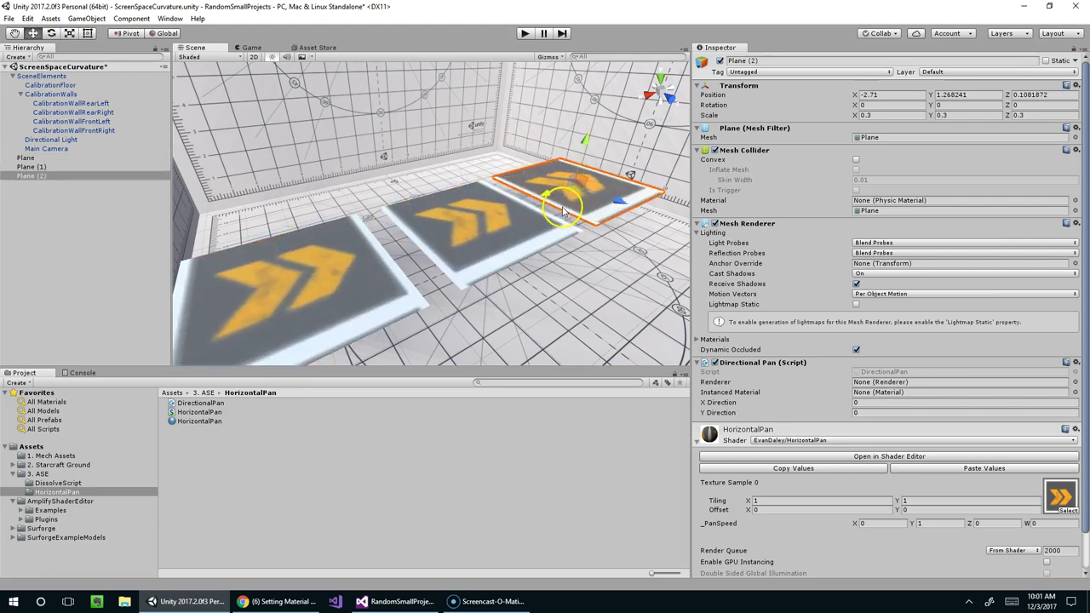
# Step: Rotate the middle plane to about -64 degrees around the Y axis
pyautogui.click(498, 236)
pyautogui.press('e')
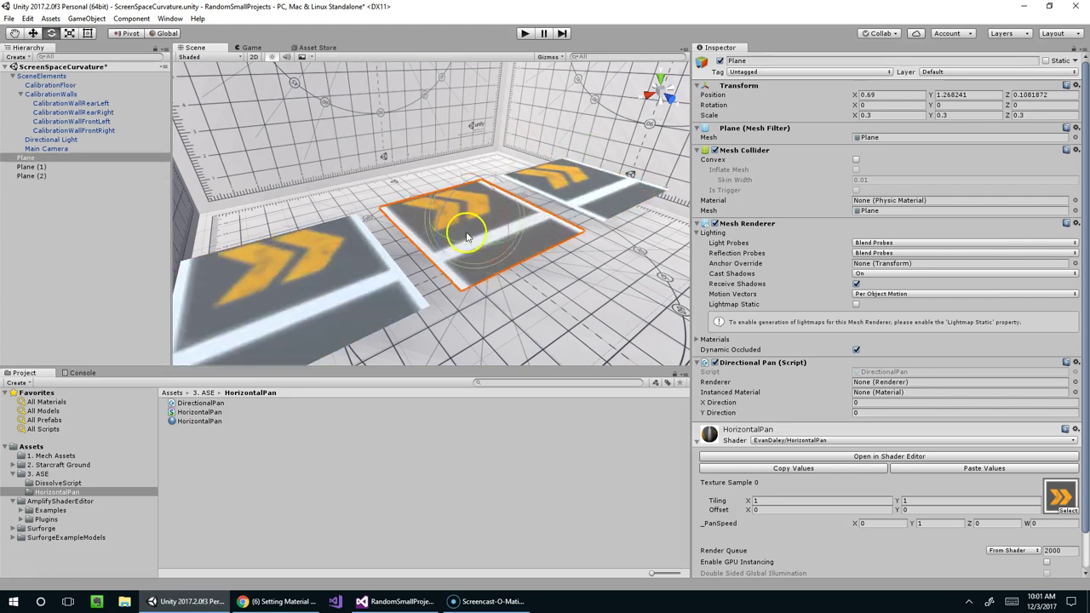
pyautogui.moveTo(462, 235); pyautogui.dragTo(575, 269)
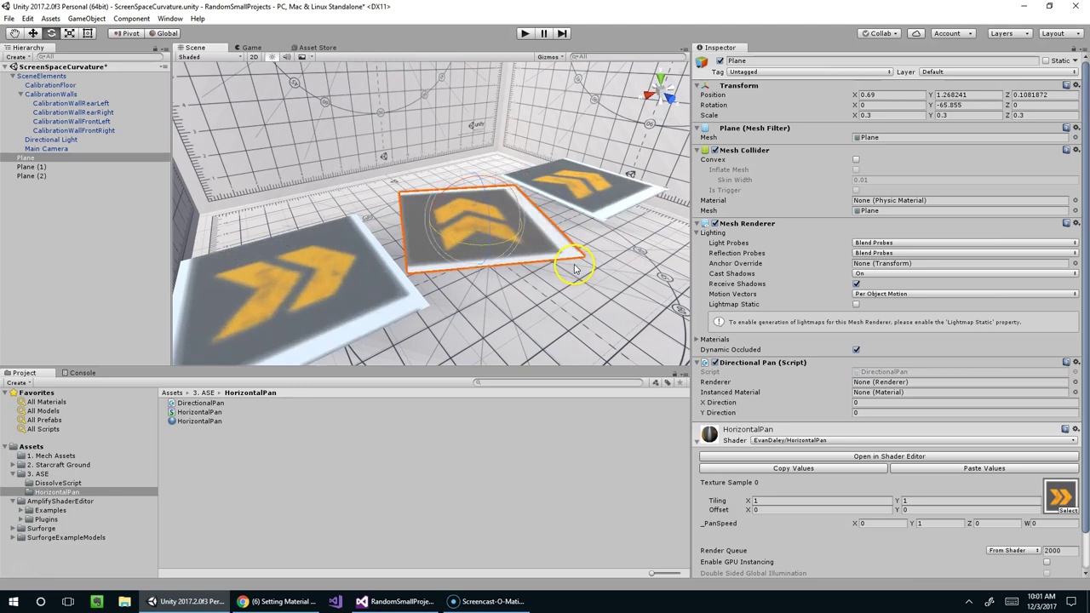
# Step: Select all three planes and set their Directional Pan X Direction to -1
pyautogui.keyDown('shift'); pyautogui.click(352, 288); pyautogui.keyUp('shift')
pyautogui.keyDown('shift'); pyautogui.click(575, 195); pyautogui.keyUp('shift')
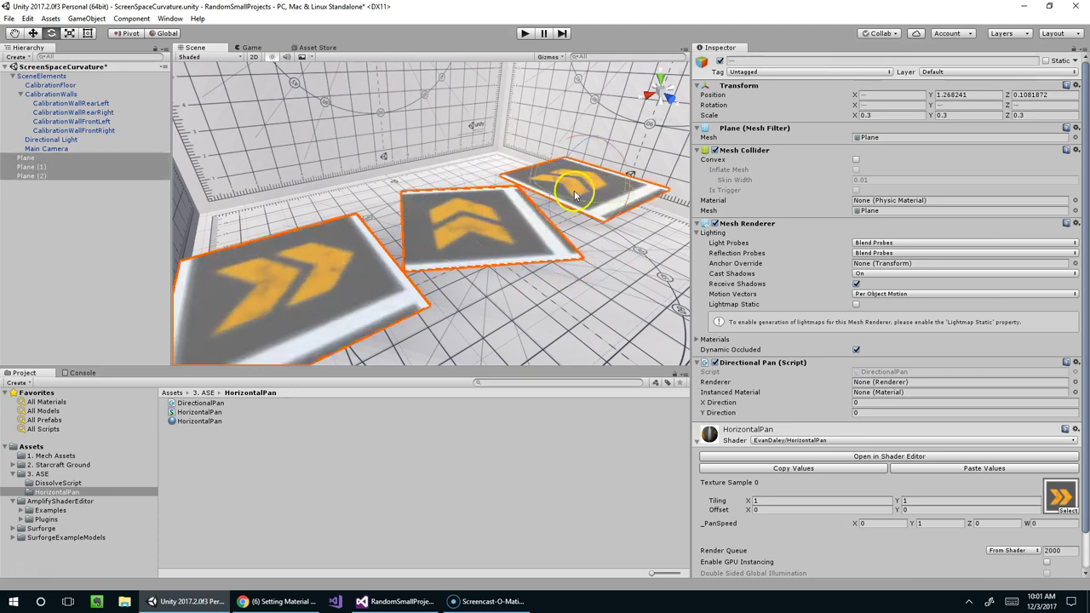
pyautogui.click(874, 386)
pyautogui.click(804, 406)
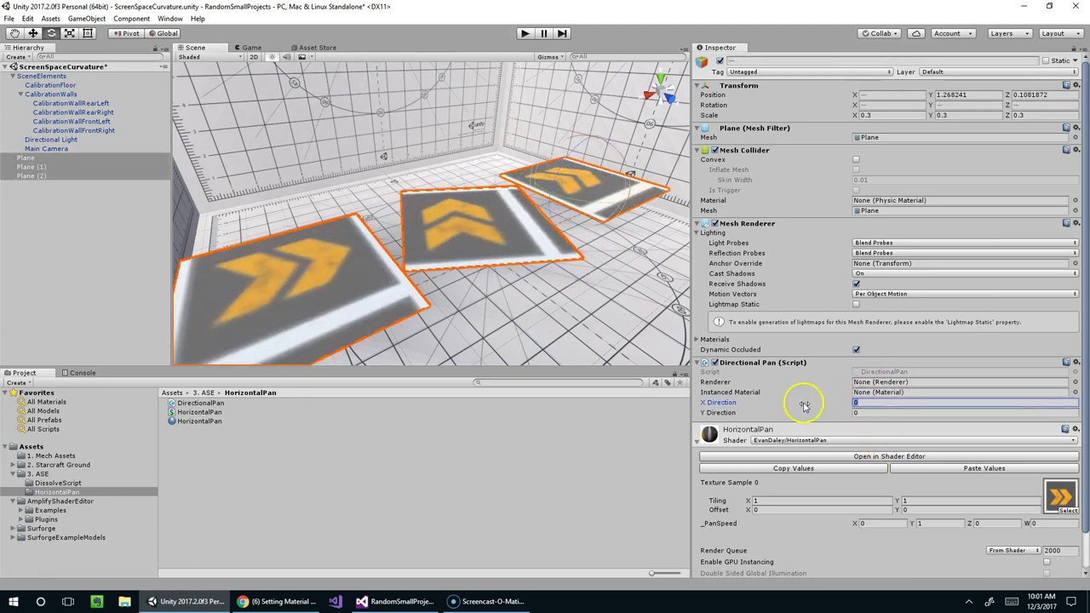
pyautogui.write('-1')
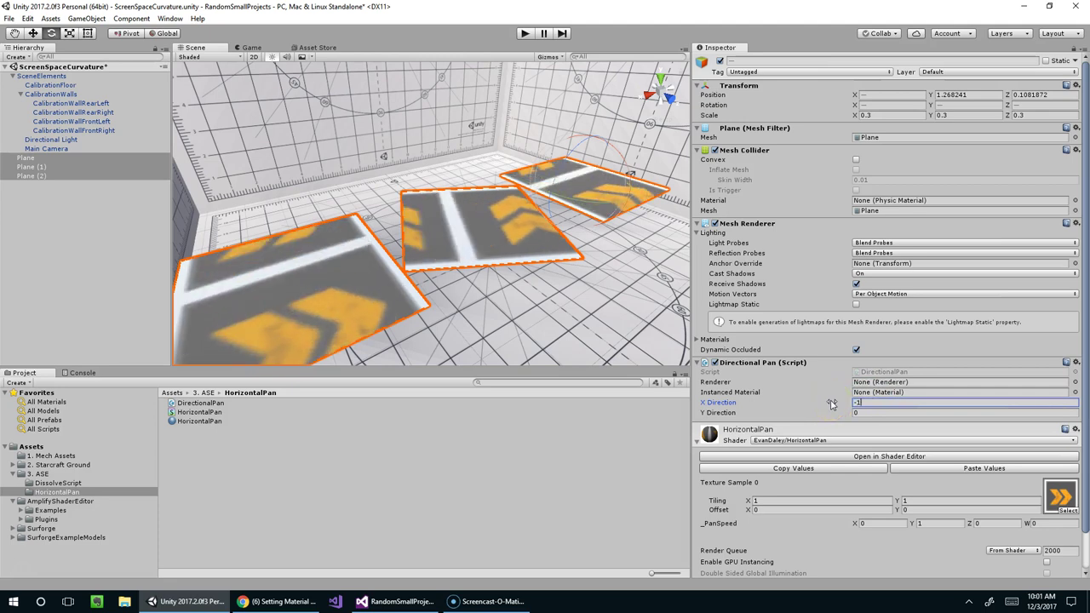
# Step: Set only the middle plane's Directional Pan X Direction to -3
pyautogui.click(494, 258)
pyautogui.click(824, 408)
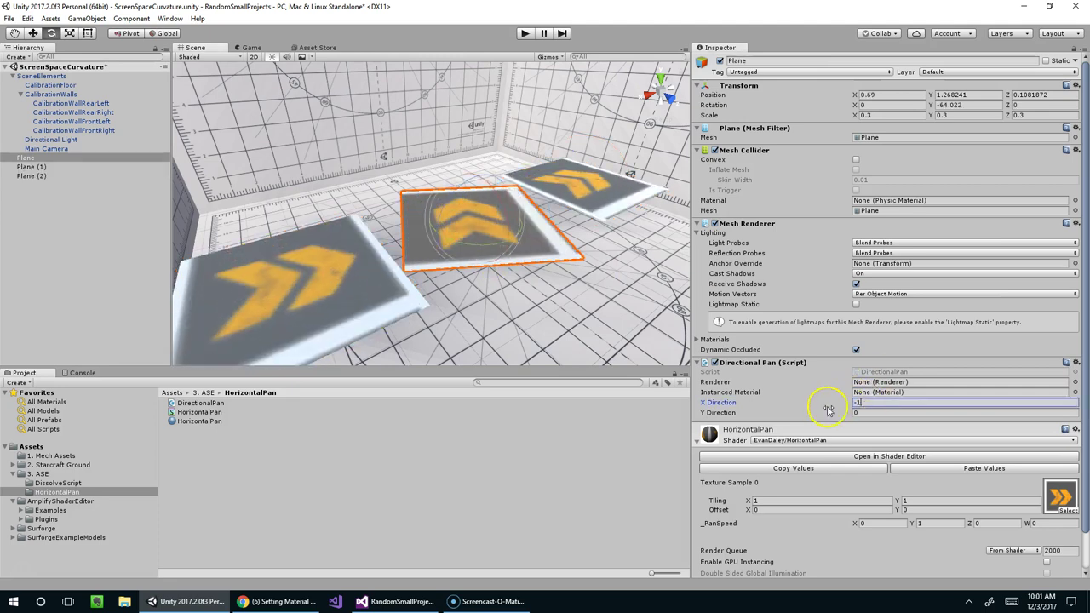
pyautogui.write('-3')
# Step: Run the scene in Play mode and return to the Scene view while it plays
pyautogui.scroll(-5, 431, 163)
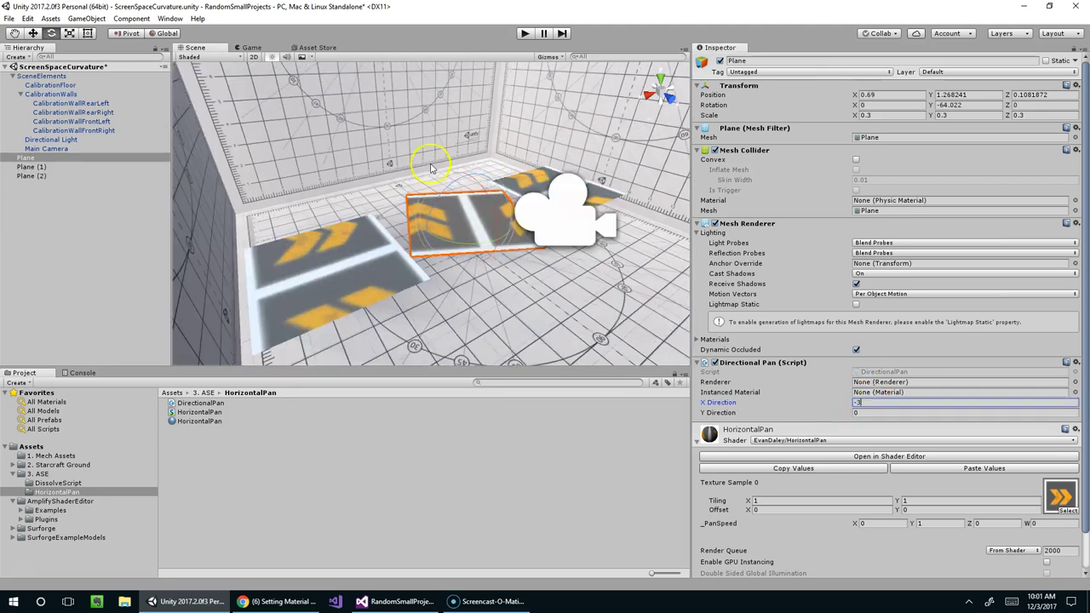
pyautogui.moveTo(431, 163); pyautogui.dragTo(449, 207, button='middle')
pyautogui.keyDown('alt'); pyautogui.moveTo(449, 207); pyautogui.dragTo(578, 262); pyautogui.keyUp('alt')
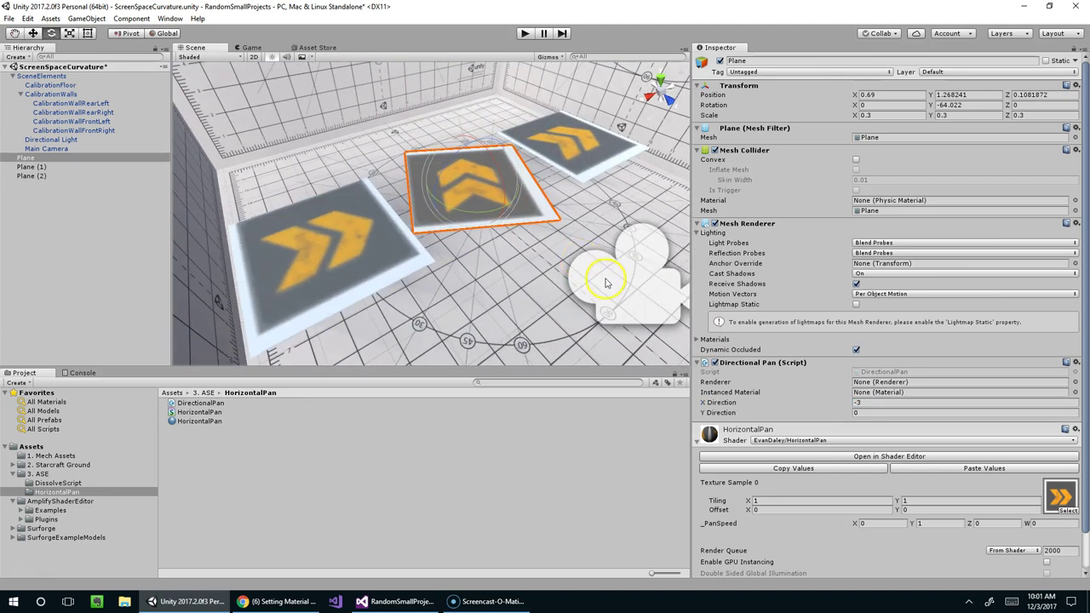
pyautogui.click(526, 33)
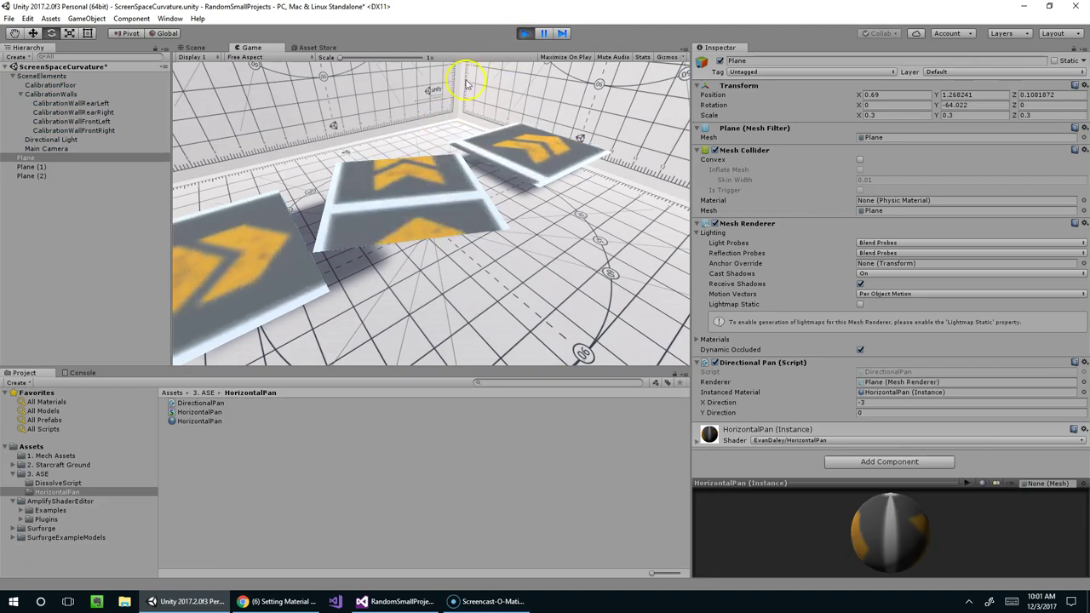
pyautogui.click(210, 45)
# Step: Rotate Plane (1) to about -54 degrees around the Y axis and set its Y Direction to 1
pyautogui.keyDown('alt'); pyautogui.moveTo(598, 144); pyautogui.dragTo(396, 235); pyautogui.keyUp('alt')
pyautogui.click(395, 242)
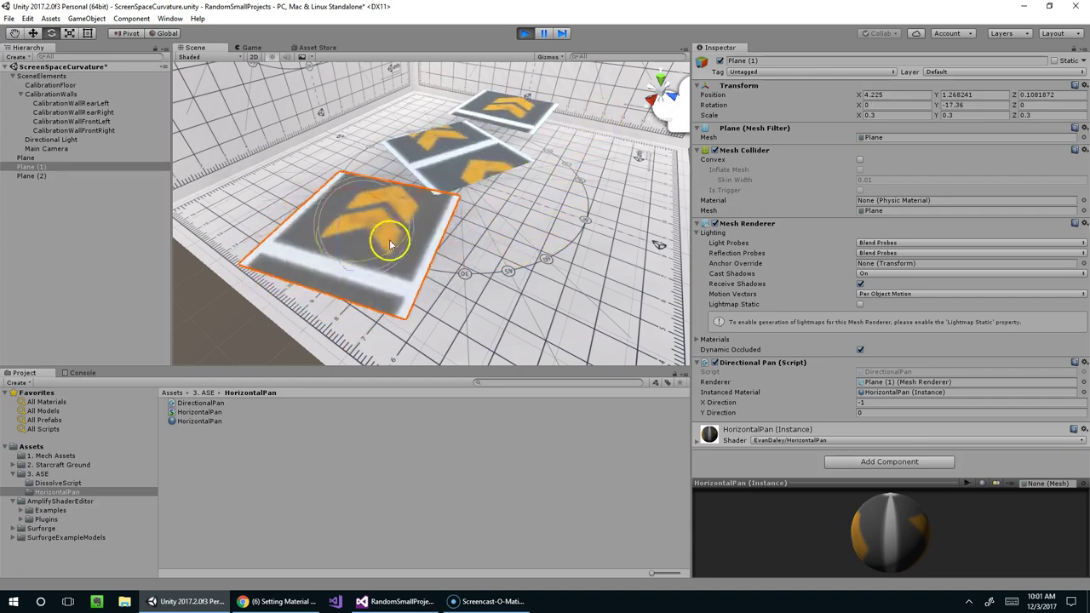
pyautogui.click(864, 412)
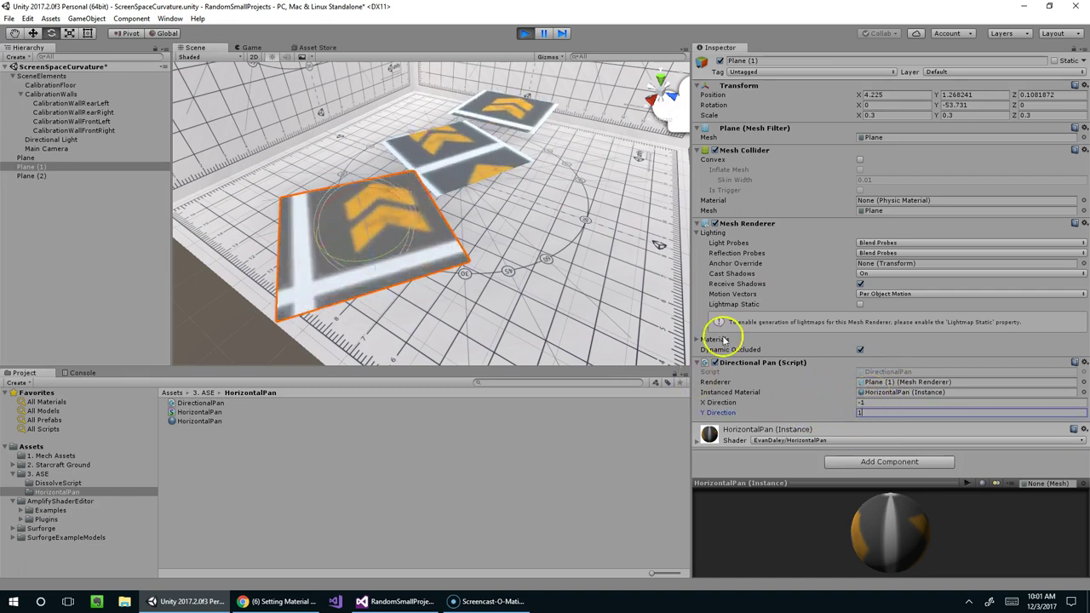
# Step: Examine the arrow panning on the three planes from several angles while the scene plays
pyautogui.keyDown('alt'); pyautogui.moveTo(475, 198); pyautogui.dragTo(382, 277); pyautogui.keyUp('alt')
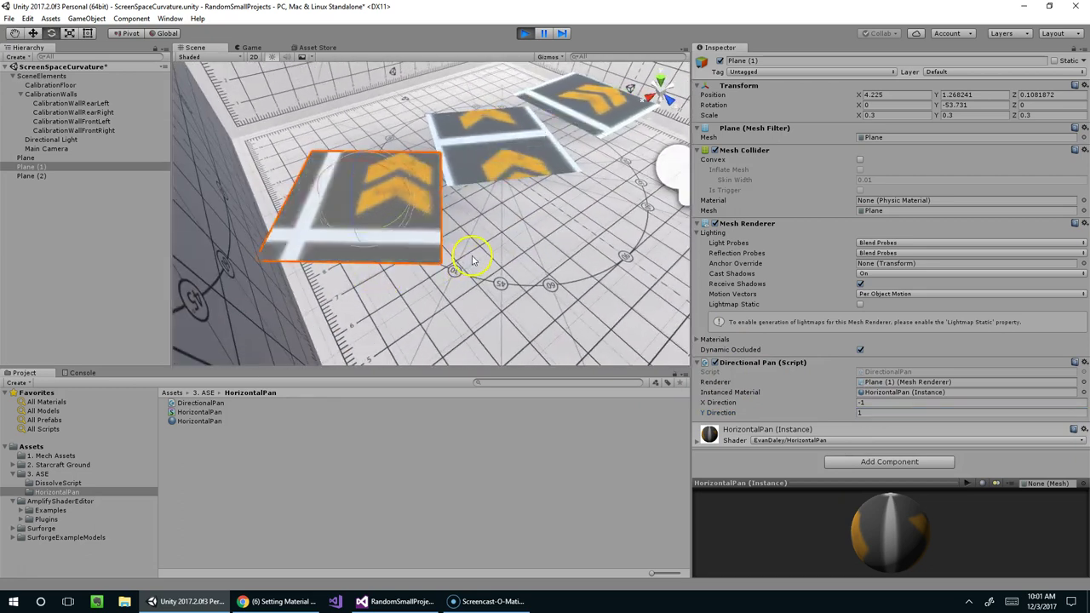
pyautogui.keyDown('alt'); pyautogui.moveTo(473, 260); pyautogui.dragTo(389, 224); pyautogui.keyUp('alt')
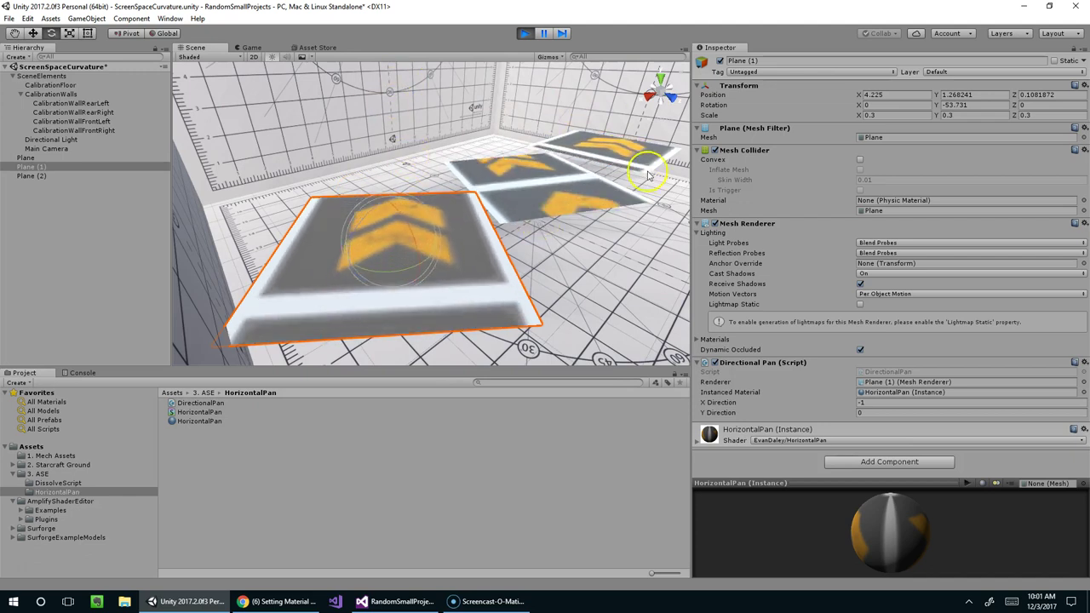
pyautogui.keyDown('alt'); pyautogui.moveTo(584, 192); pyautogui.dragTo(535, 128); pyautogui.keyUp('alt')
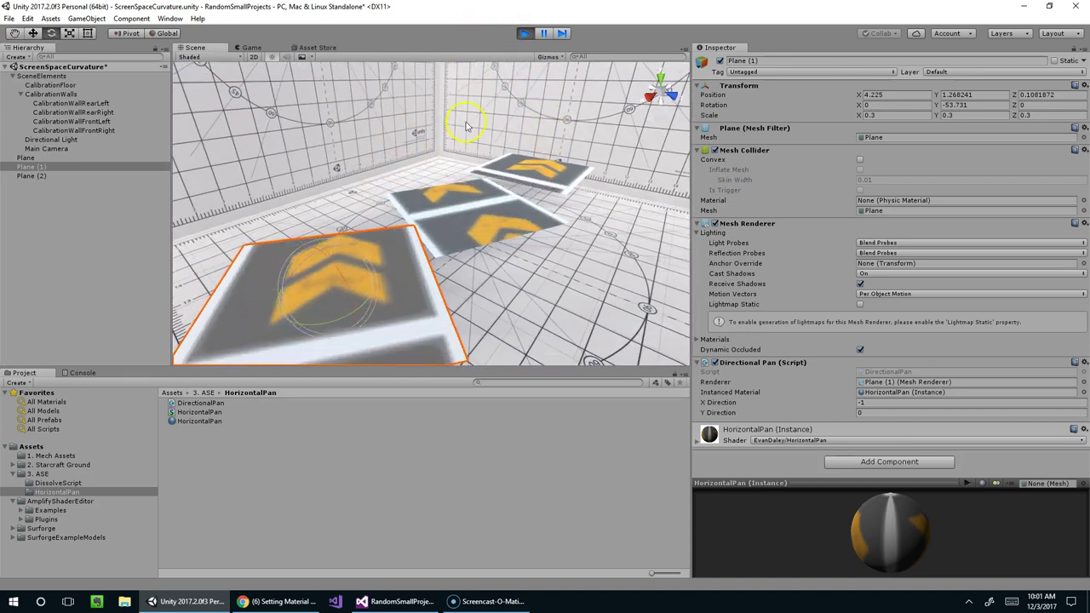
pyautogui.click(395, 151)
pyautogui.keyDown('alt'); pyautogui.moveTo(385, 282); pyautogui.dragTo(260, 349); pyautogui.keyUp('alt')
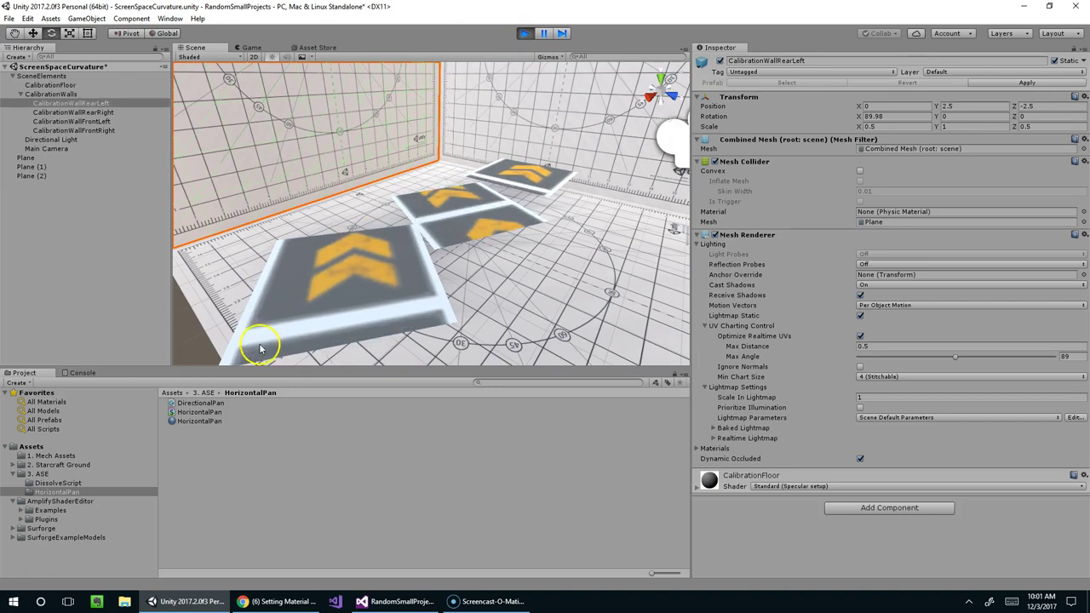